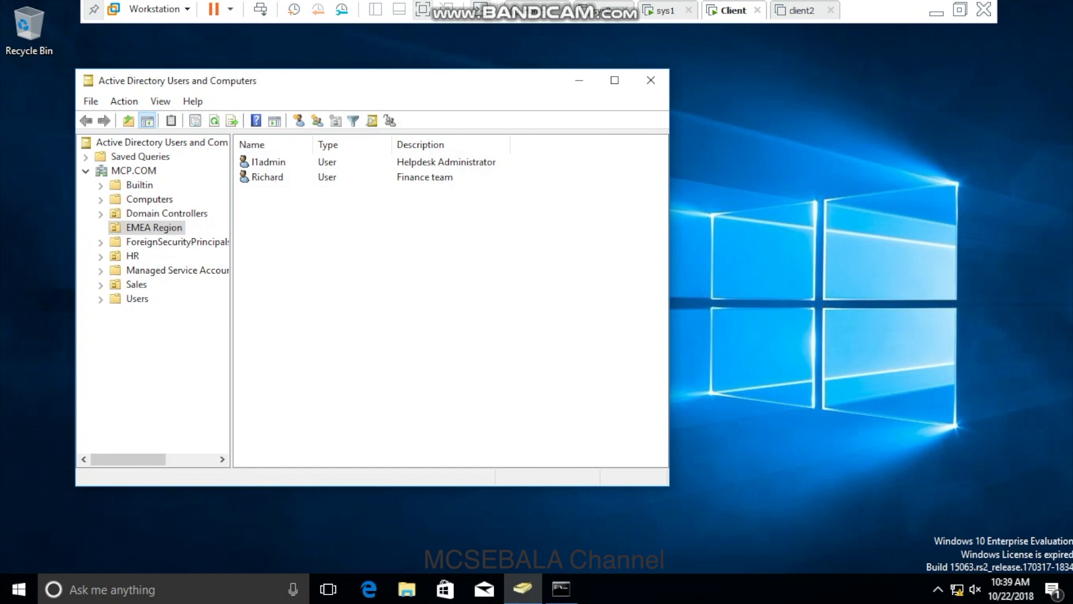
- Open the properties of the l1admin user in the EMEA Region unit and view its group memberships
right_click(273, 164)
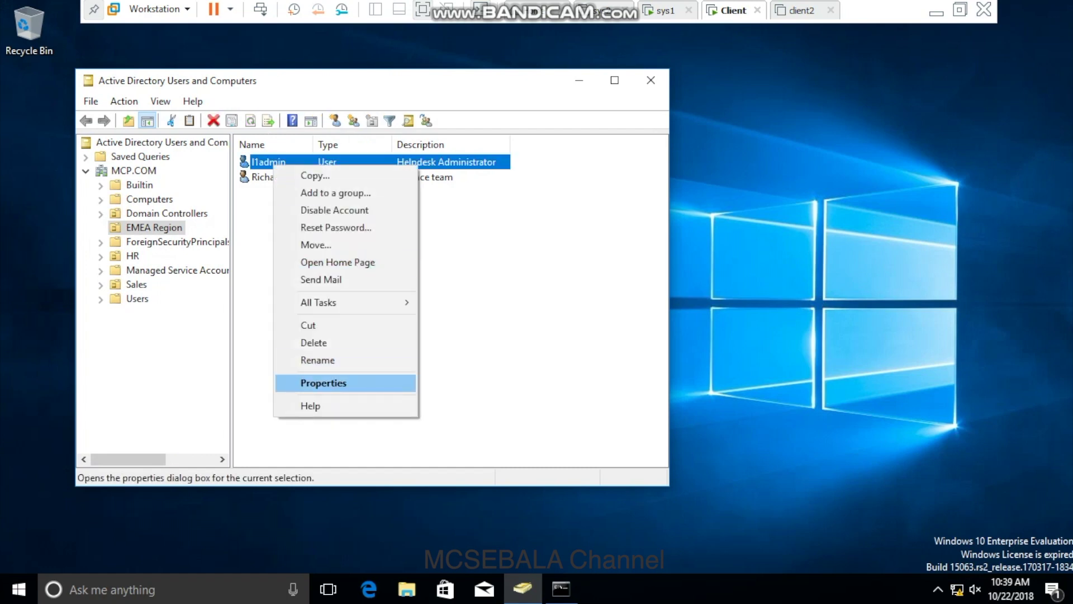
left_click(323, 382)
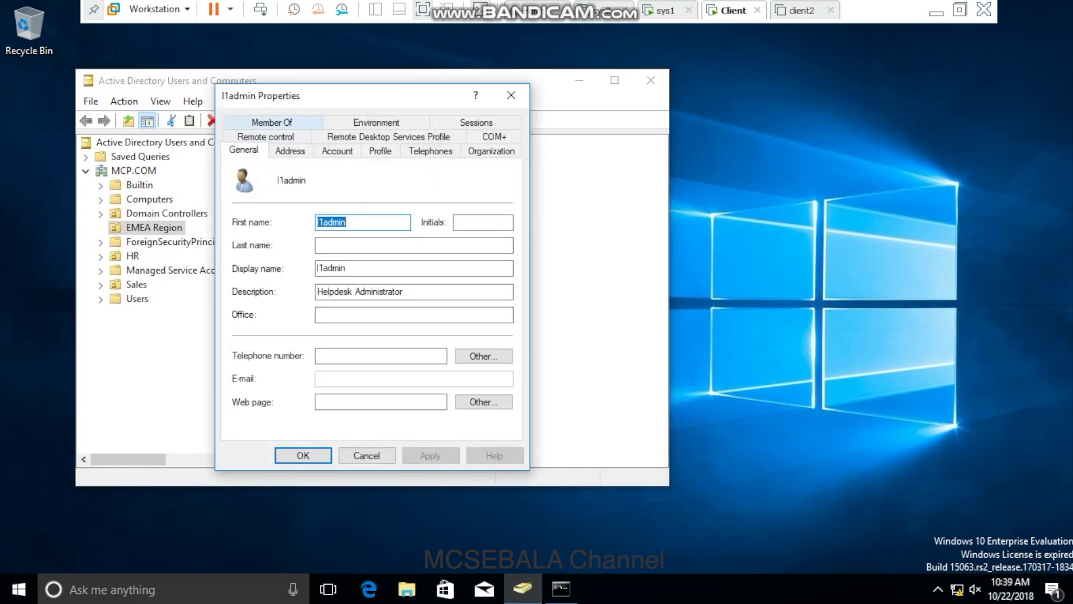
left_click(271, 122)
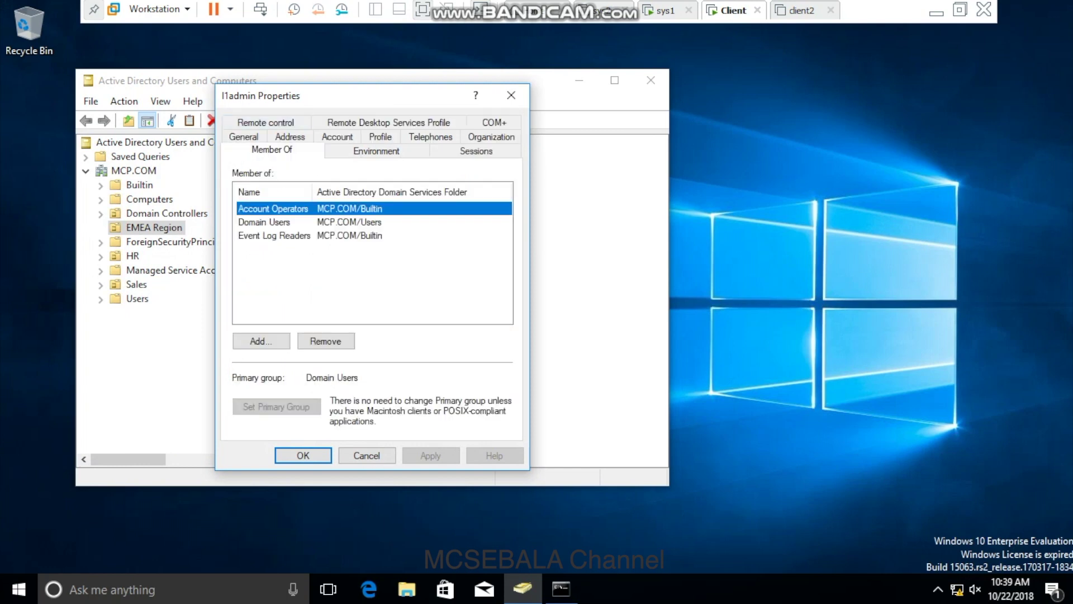
- Switch to the Command Prompt and run whoami to check the logged-on account
left_click(560, 588)
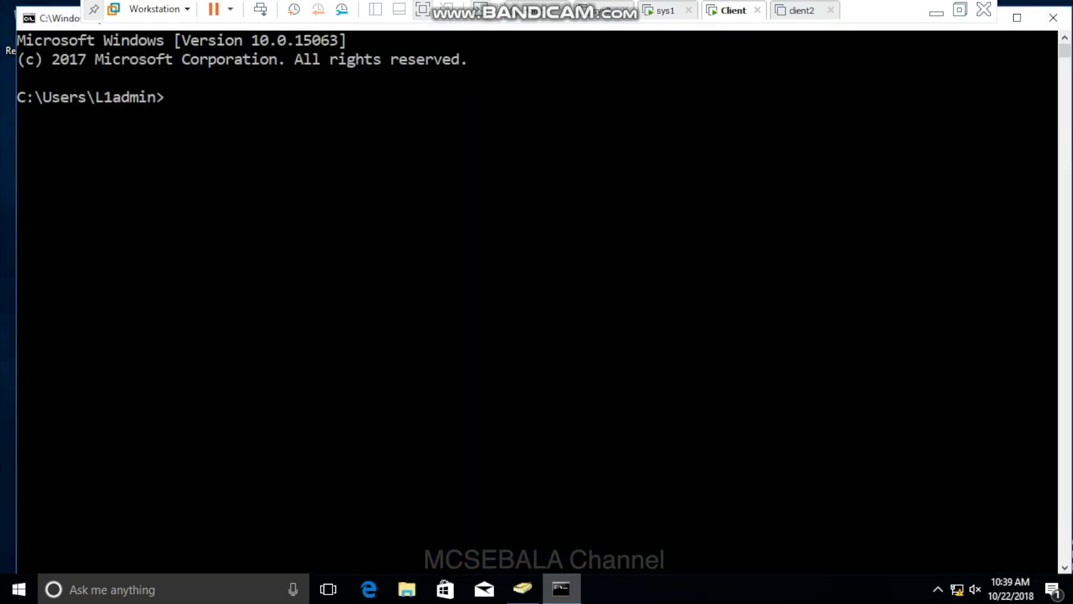
type("whoami")
key("Return")
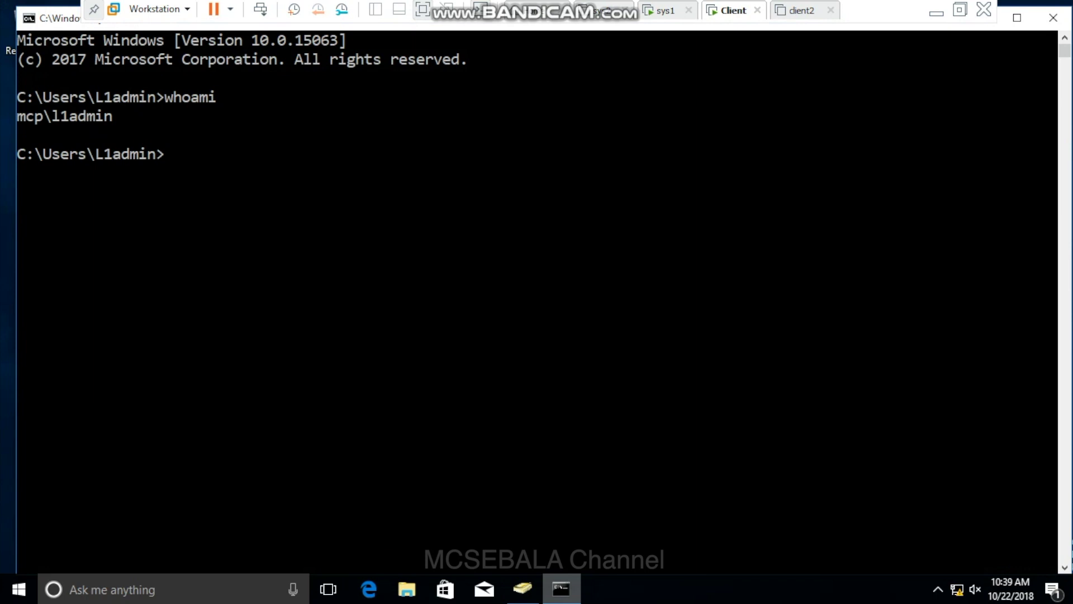
- Run "net user l1admin /do" to list the domain account details of l1admin
type("net user wh")
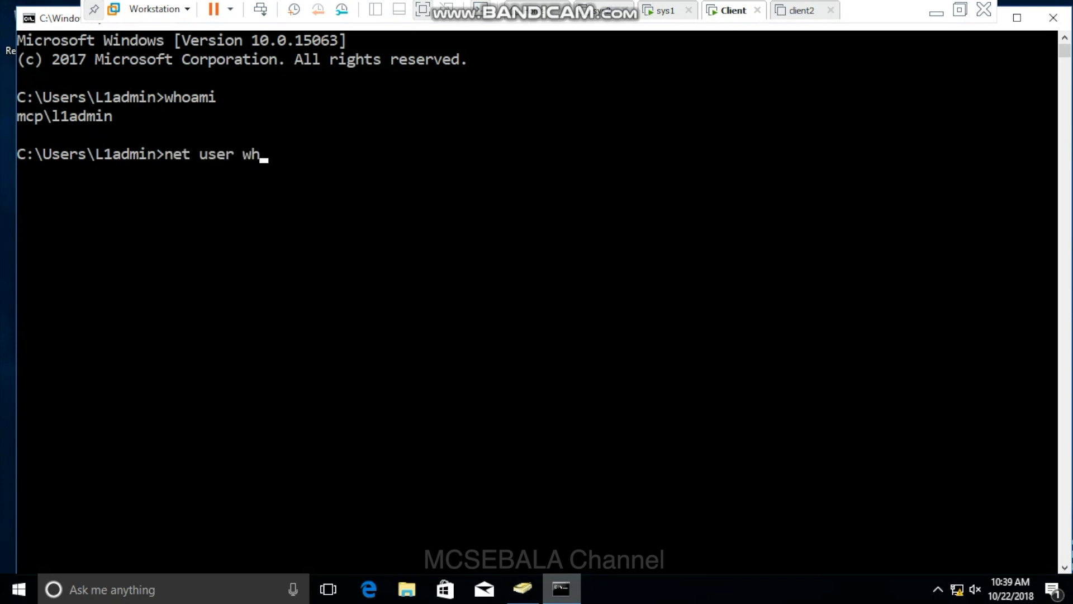
key("BackSpace")
key("BackSpace")
type("l1admin ")
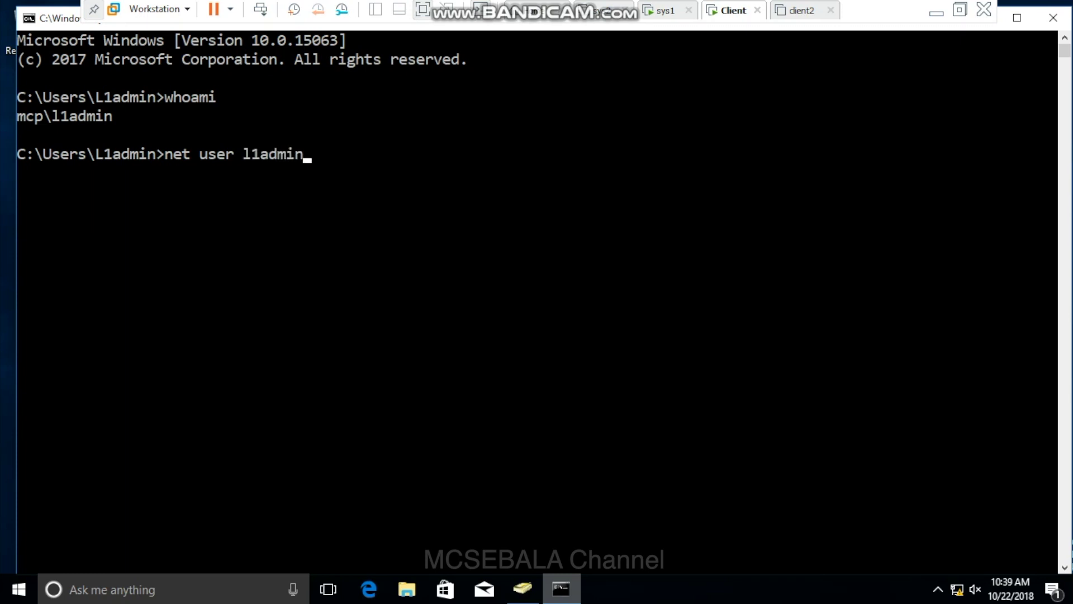
type("/do")
key("Return")
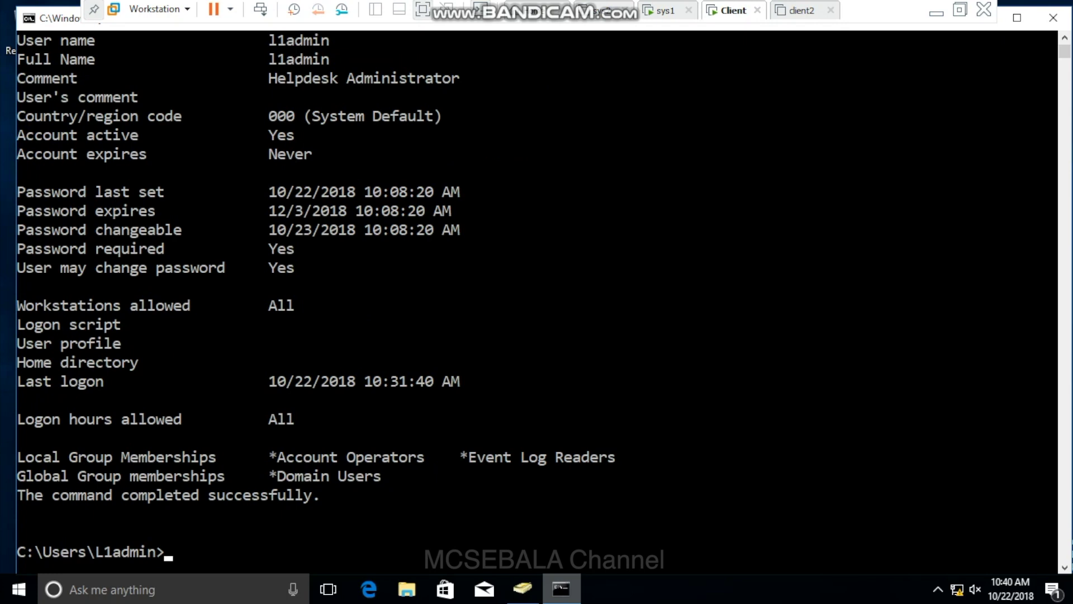
- Highlight the Account Operators membership in the output, and clear and exit the Command Prompt
mouse_move(282, 457)
left_mouse_down()
mouse_move(430, 476)
mouse_move(394, 456)
mouse_move(278, 457)
left_mouse_up()
left_click(516, 513)
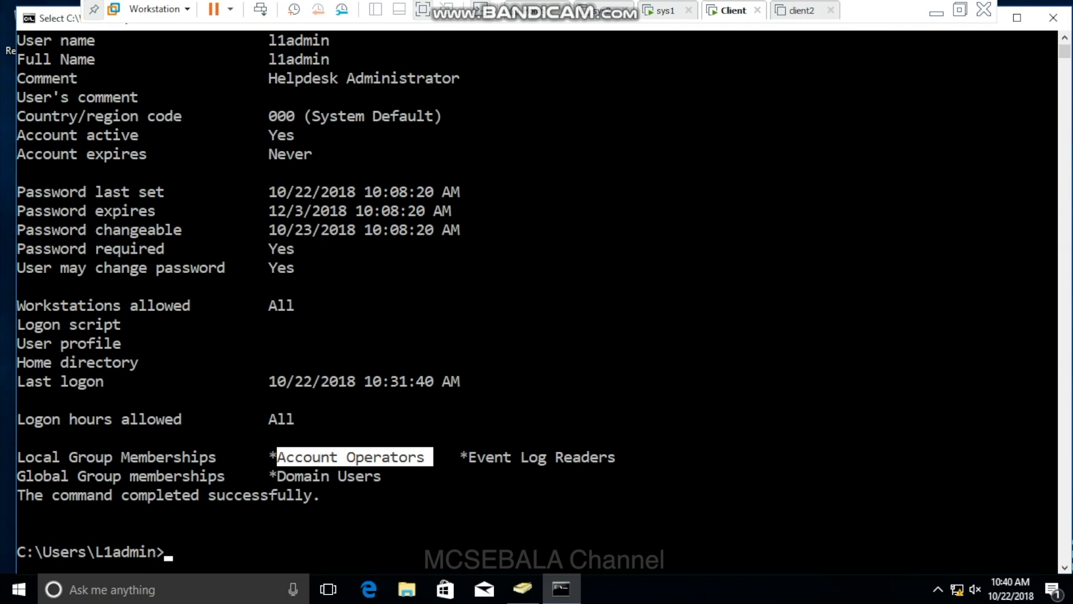
type("cls")
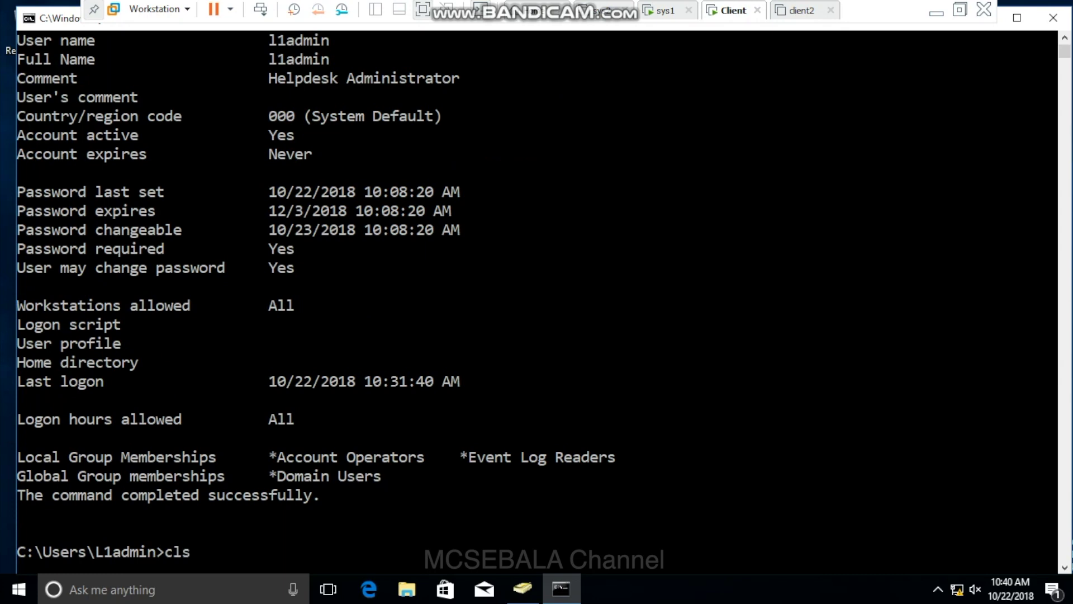
key("Return")
type("exit")
key("Return")
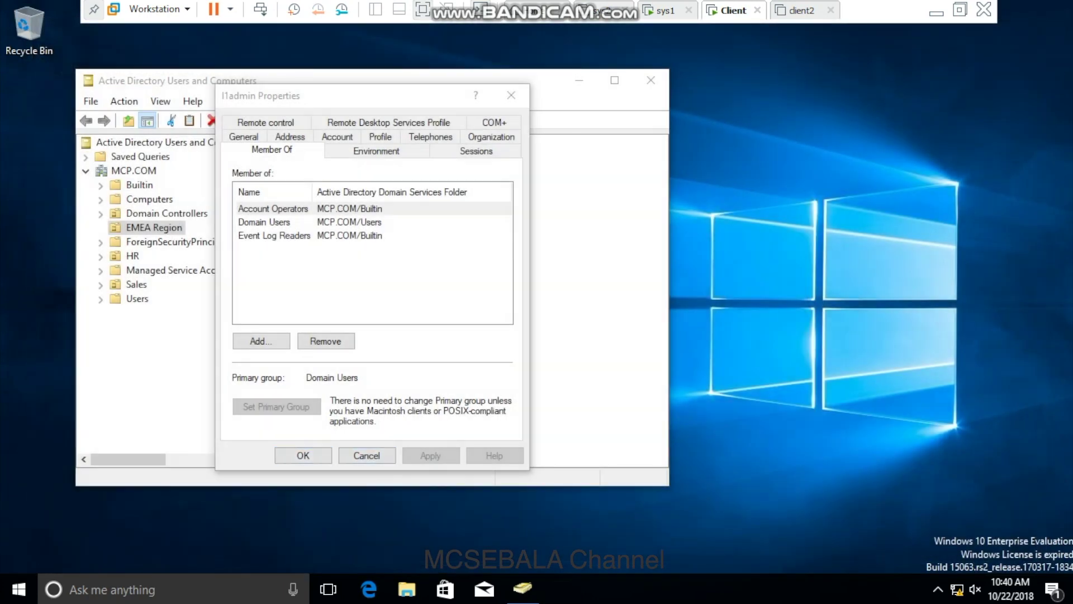
- Accept and close the l1admin properties and maximize the Active Directory Users and Computers window
left_click(303, 456)
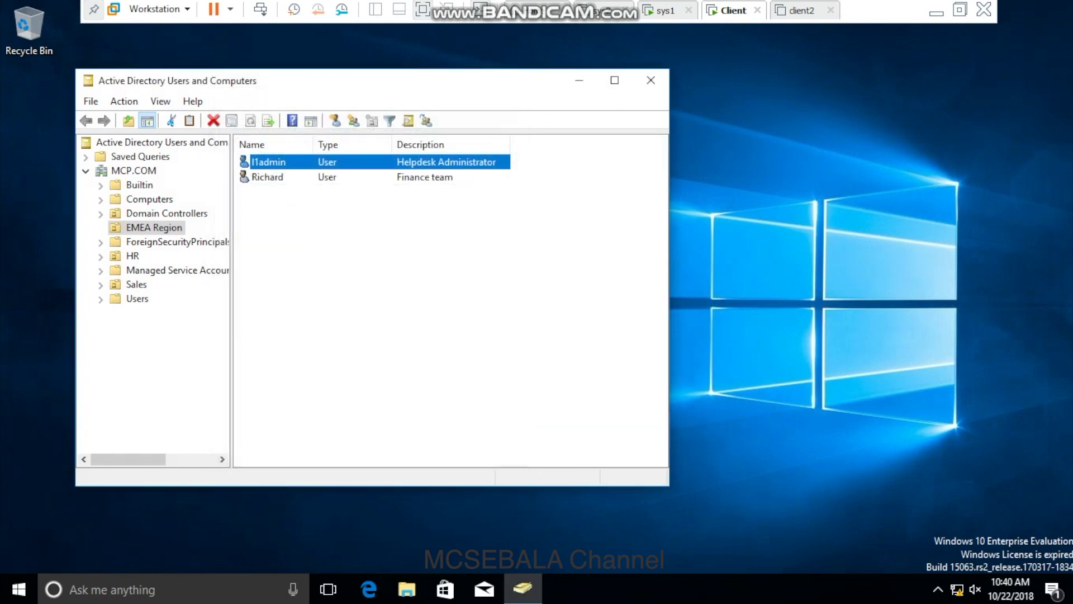
left_click(425, 291)
left_click(614, 81)
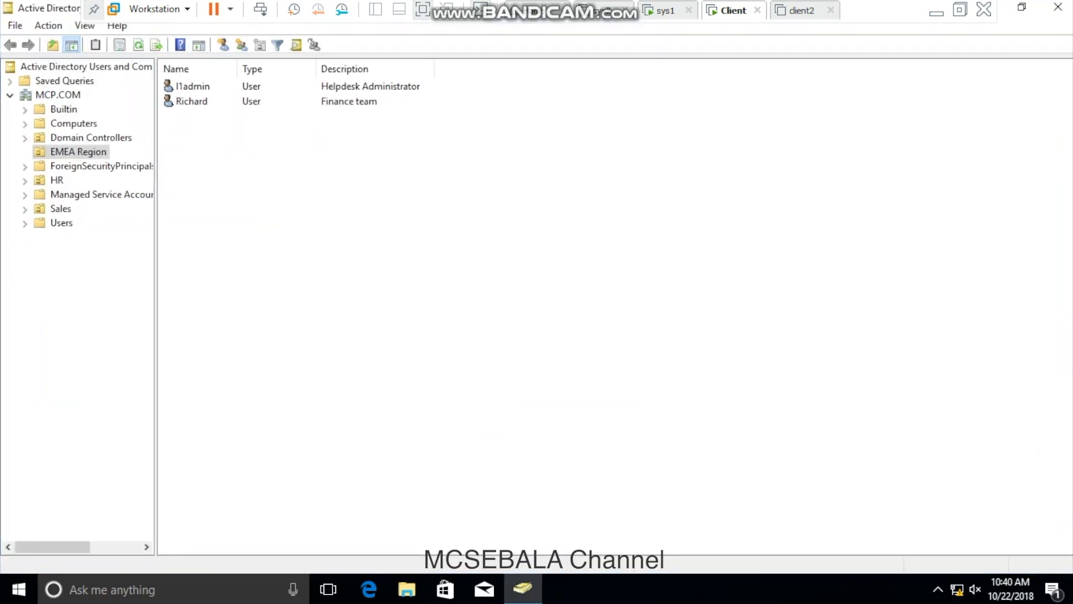
- Check the account settings and lockout state in the Finance team user's properties, and cancel the dialog
right_click(198, 101)
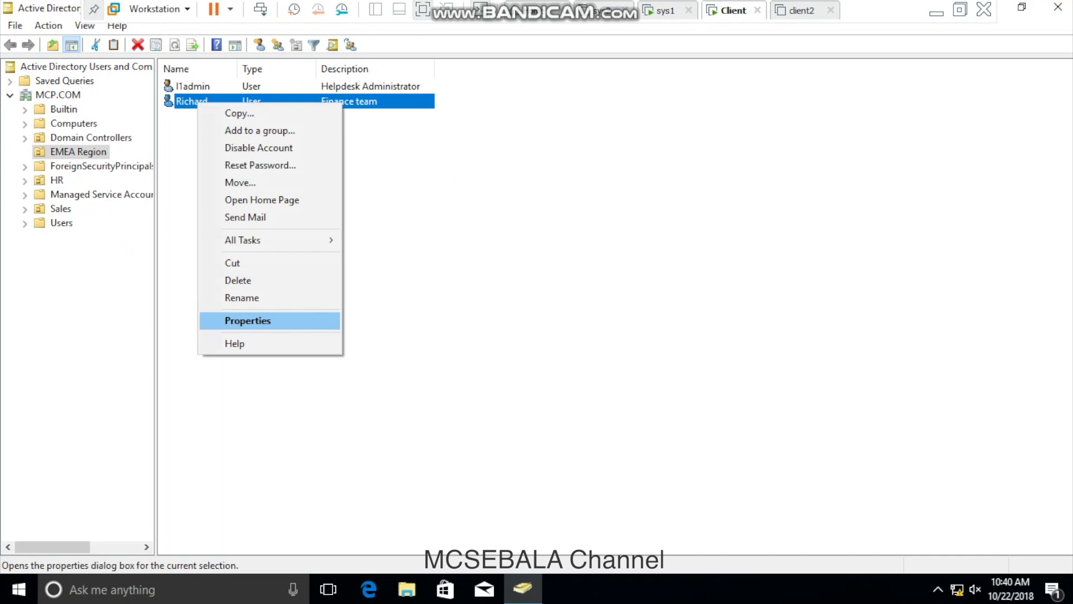
key("Return")
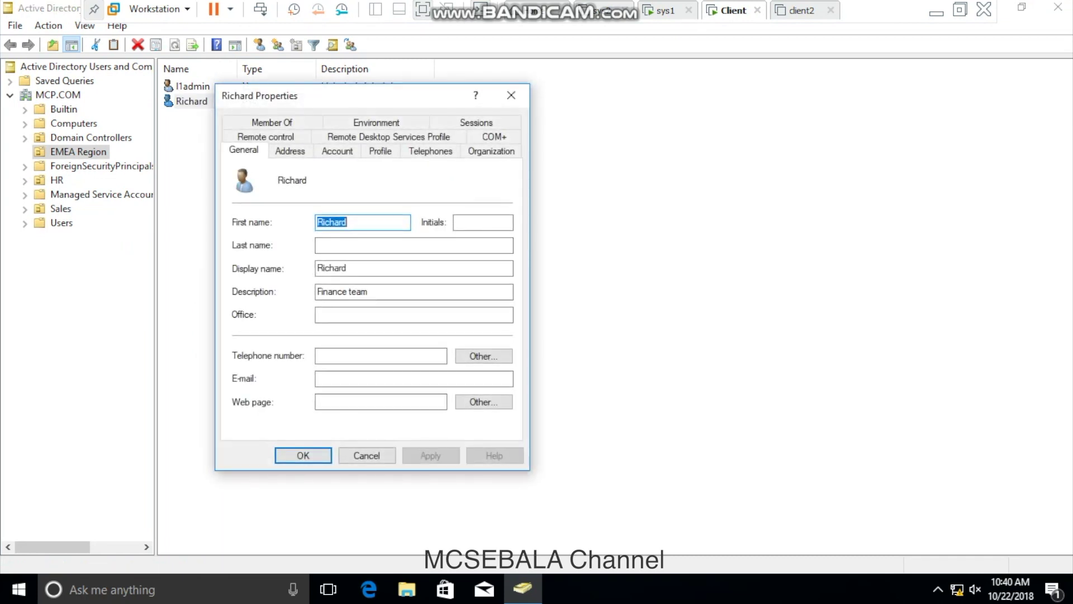
left_click(337, 151)
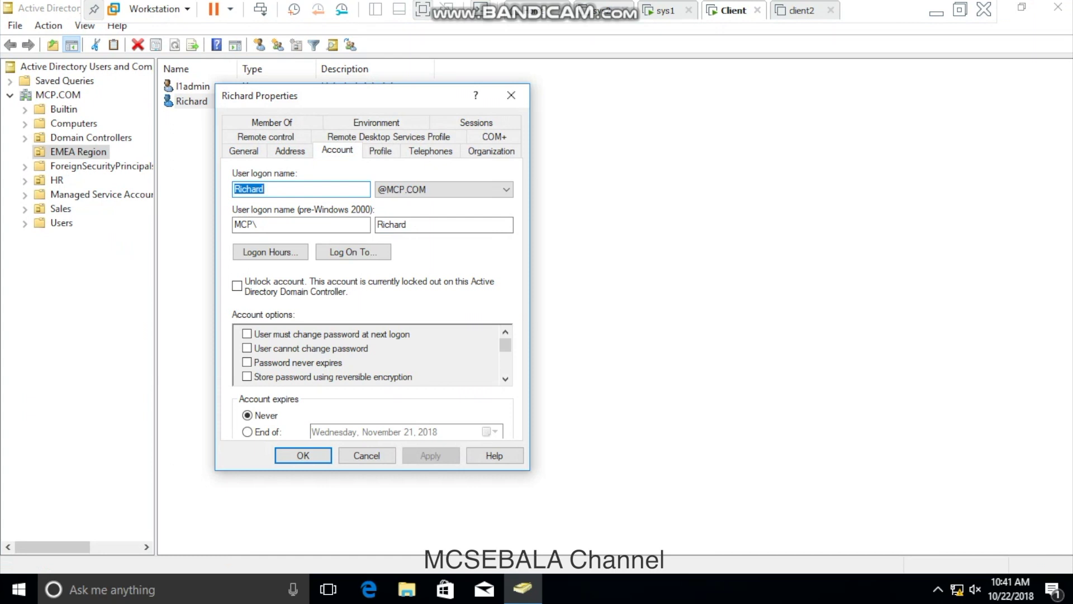
left_click(367, 455)
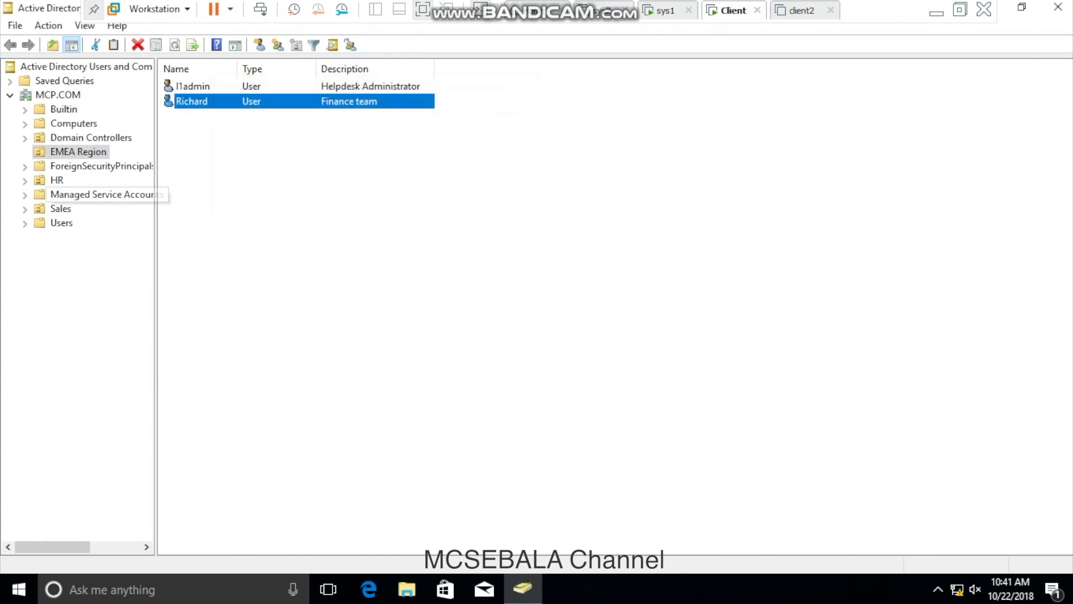
- View the computer accounts in the Computers container of MCP.COM and close Active Directory Users and Computers
left_click(74, 124)
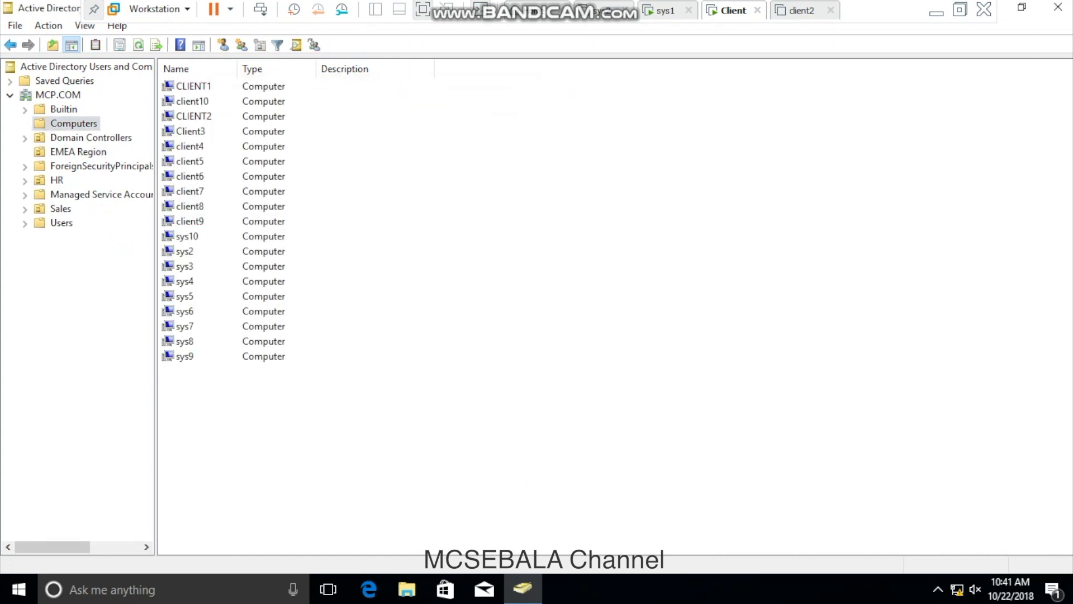
left_click(193, 86)
left_click(74, 124)
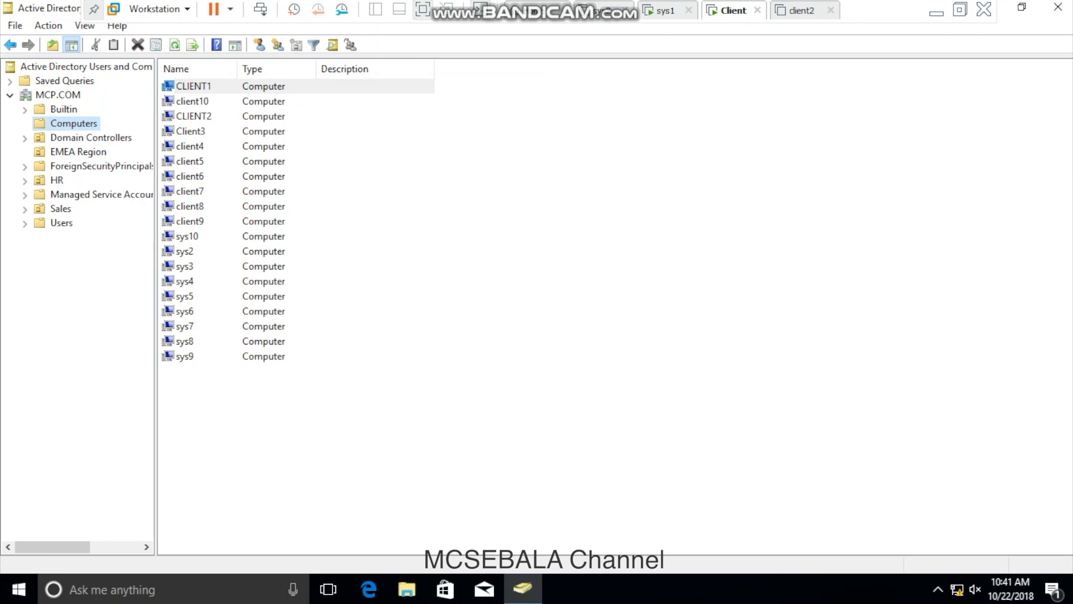
left_click(1058, 6)
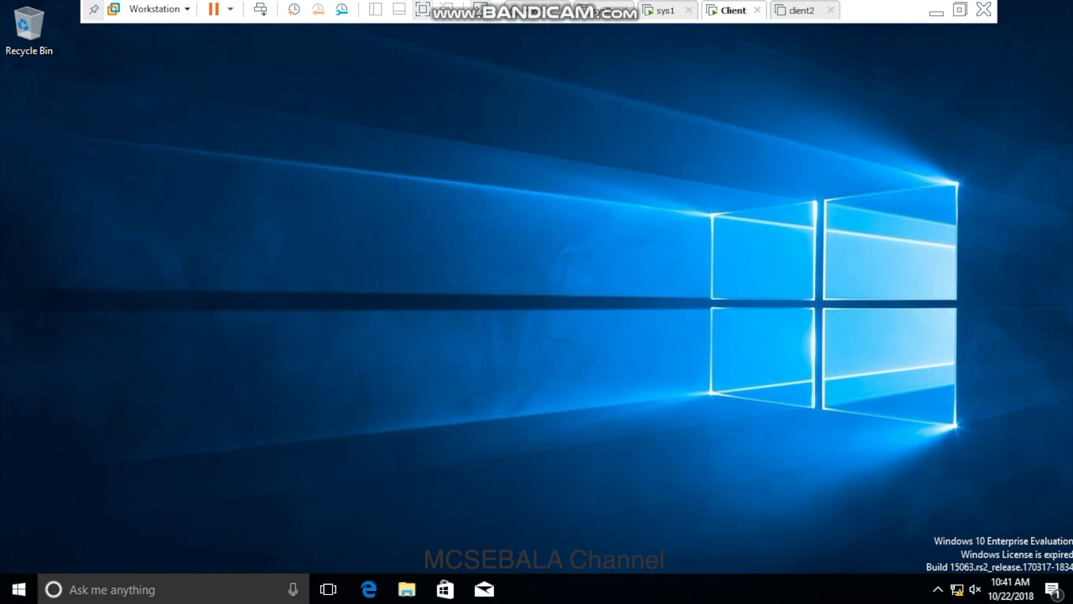
- Minimize the virtual machine window and show the host computer's desktop
left_click(665, 10)
left_click(936, 11)
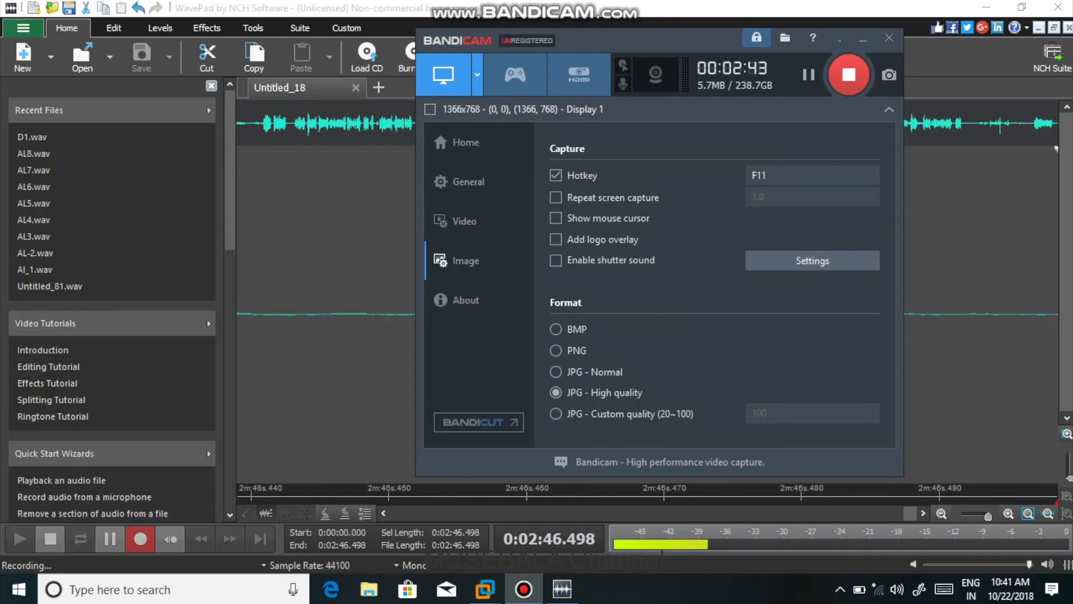
left_click(1072, 590)
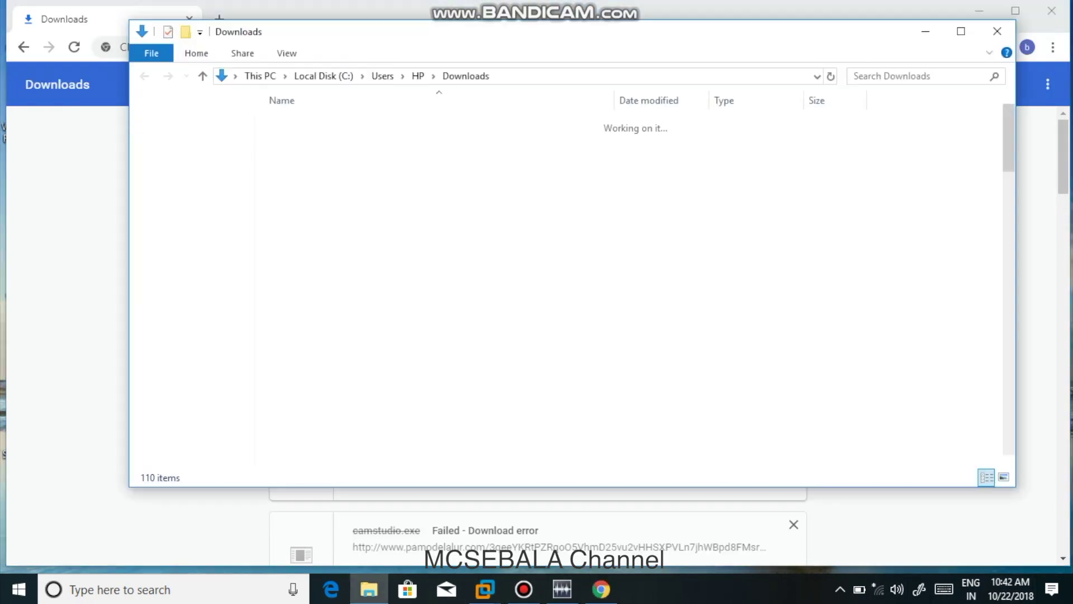
- Copy the ALTools.exe file from the host computer's Downloads folder
key("Home")
key("Down")
key("Down")
key("Down")
key("Down")
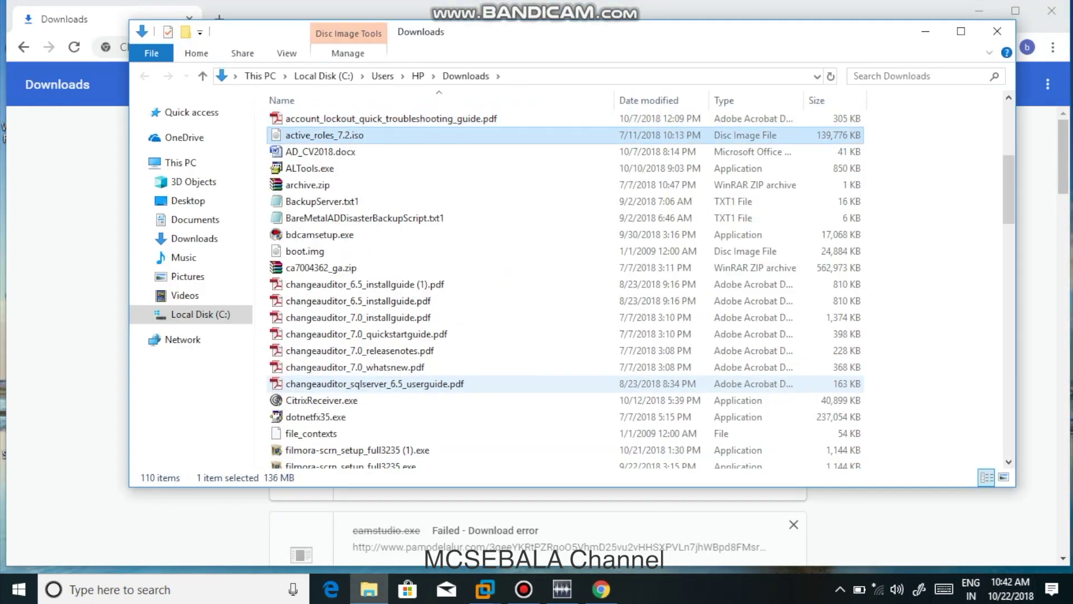
key("a")
left_click(310, 169)
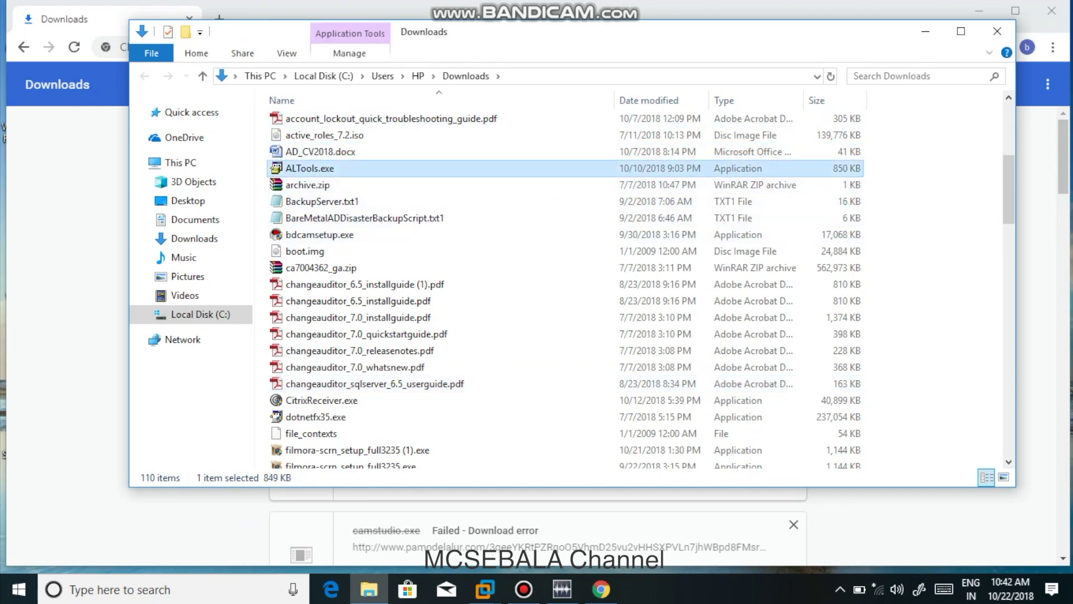
right_click(324, 168)
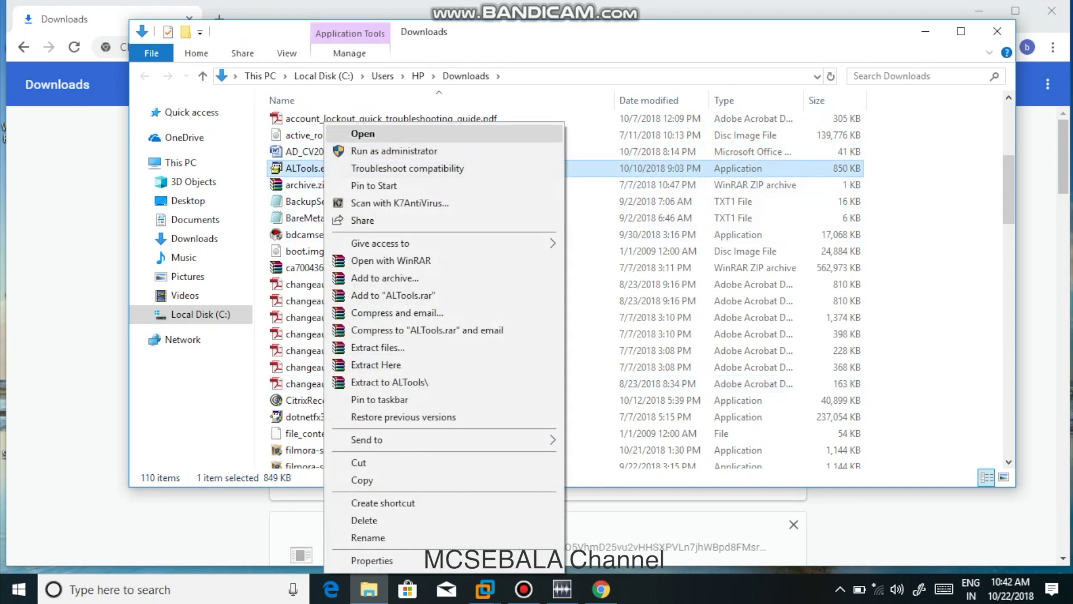
key("Up")
key("Up")
key("Up")
key("Up")
key("Up")
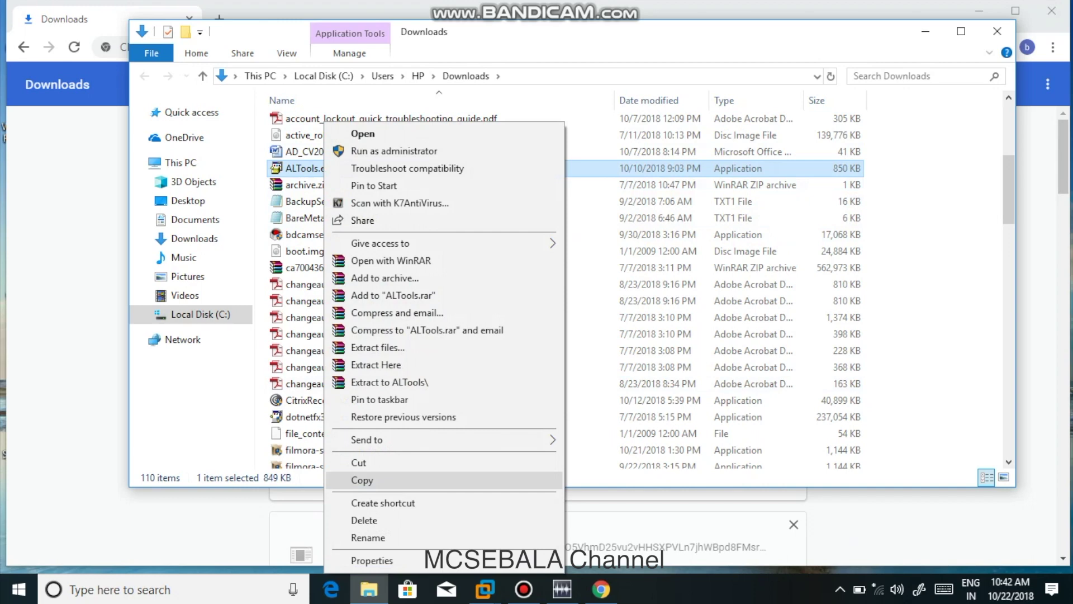
left_click(362, 480)
- Switch to the Client virtual machine and paste ALTools.exe onto its desktop
mouse_move(485, 590)
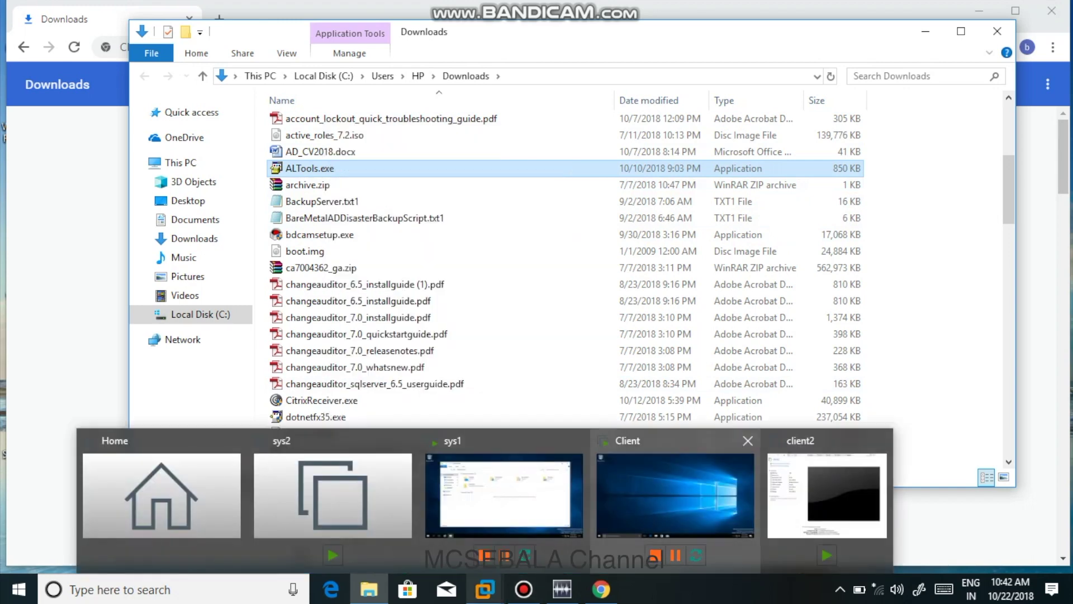
left_click(675, 495)
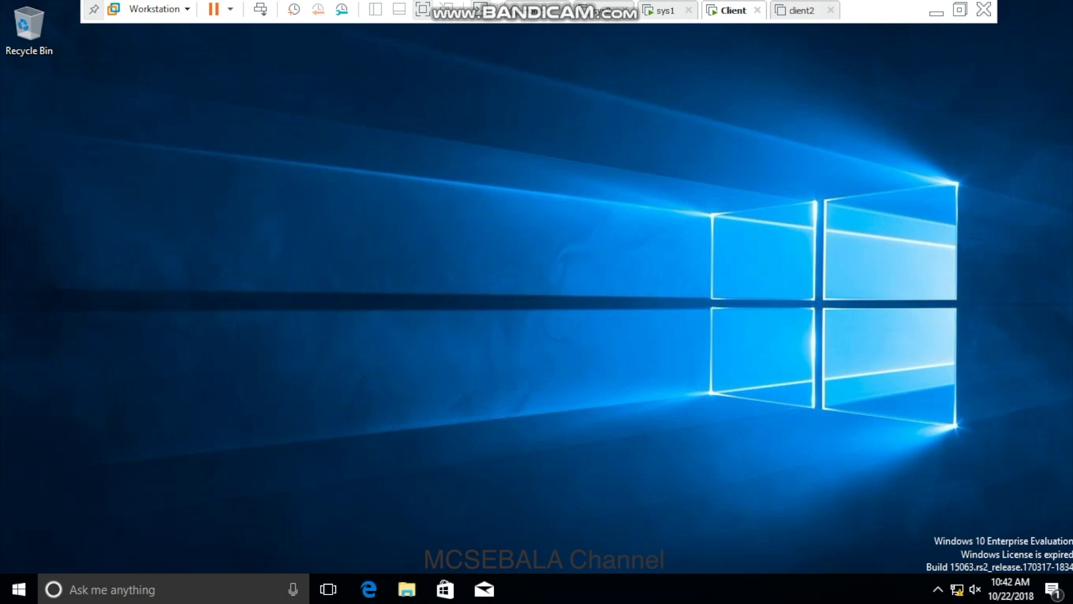
right_click(175, 167)
left_click(193, 237)
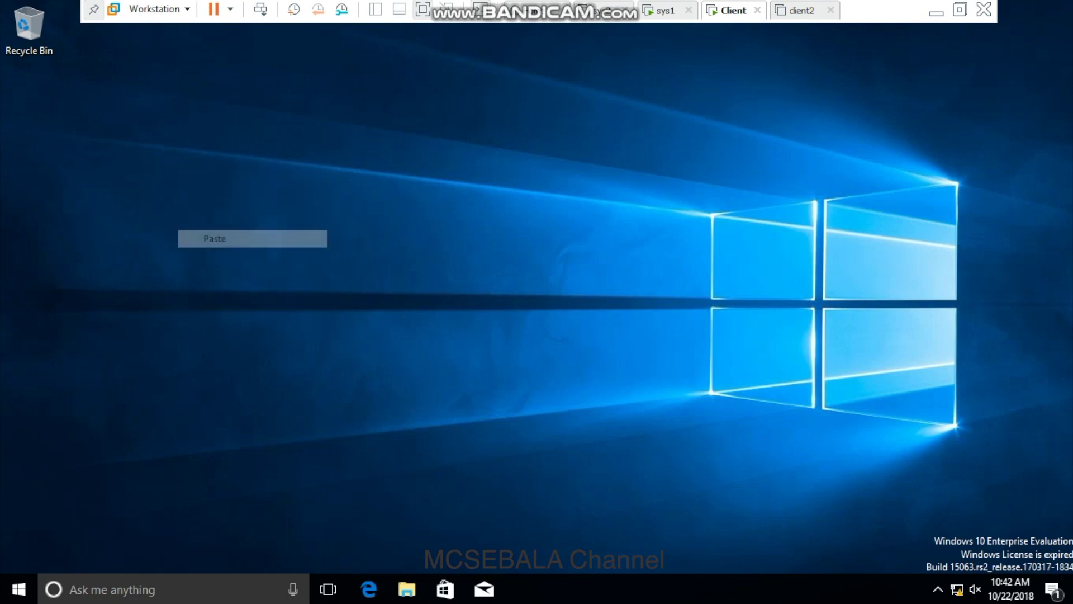
- Open ALTools, accept the license agreement and extract the files to C:\Users\L1admin\Desktop
right_click(196, 197)
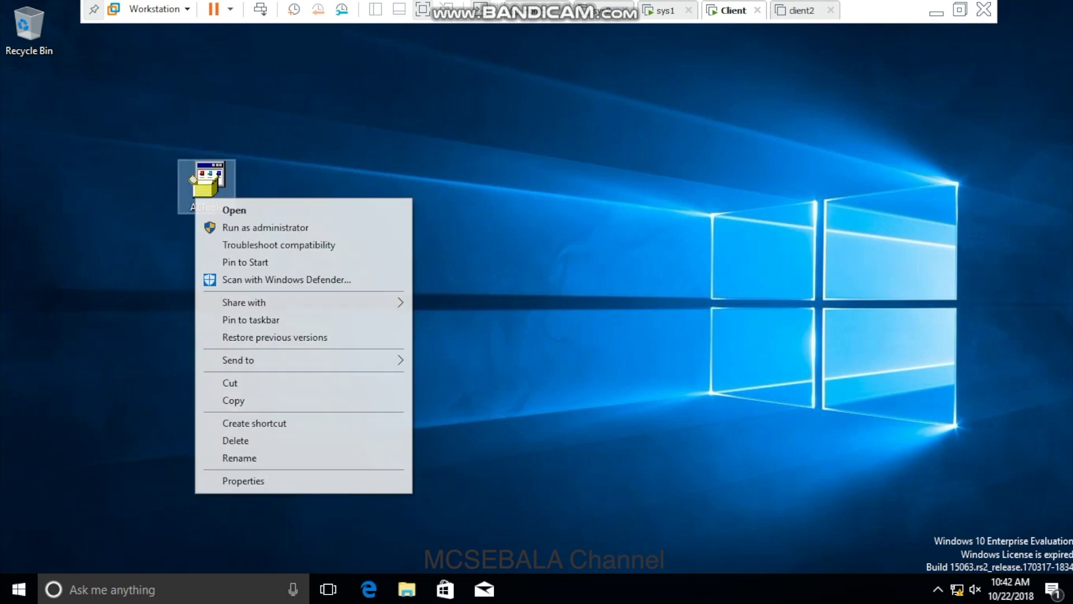
left_click(234, 209)
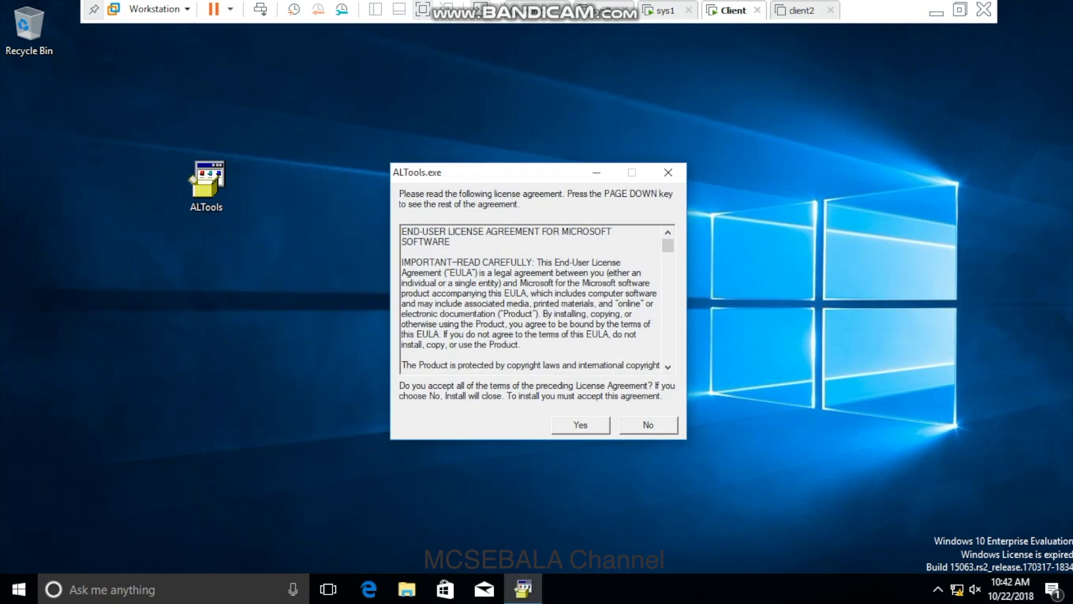
key("Return")
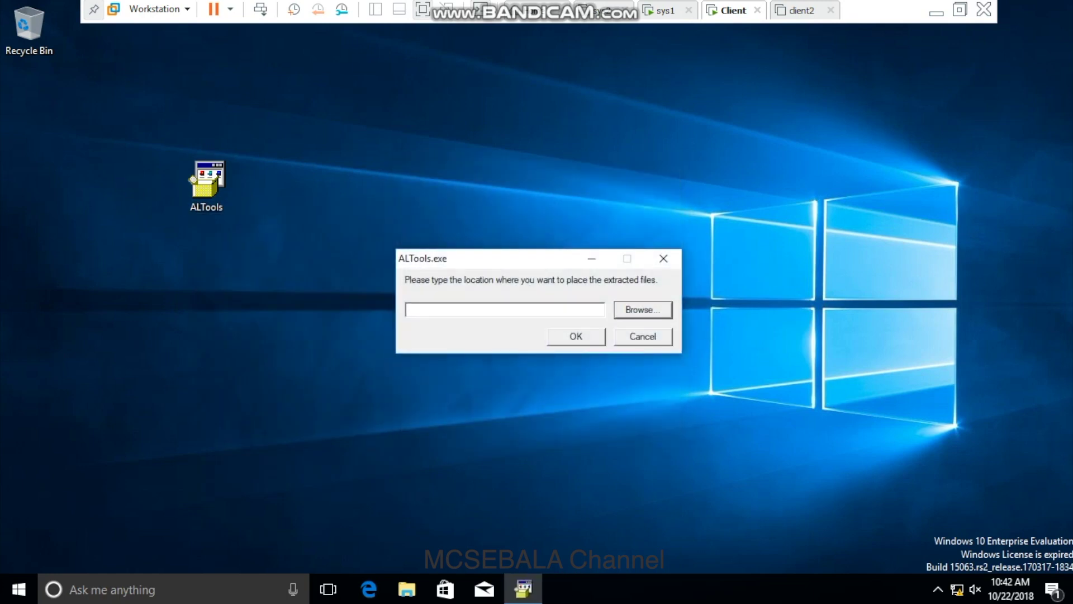
key("Return")
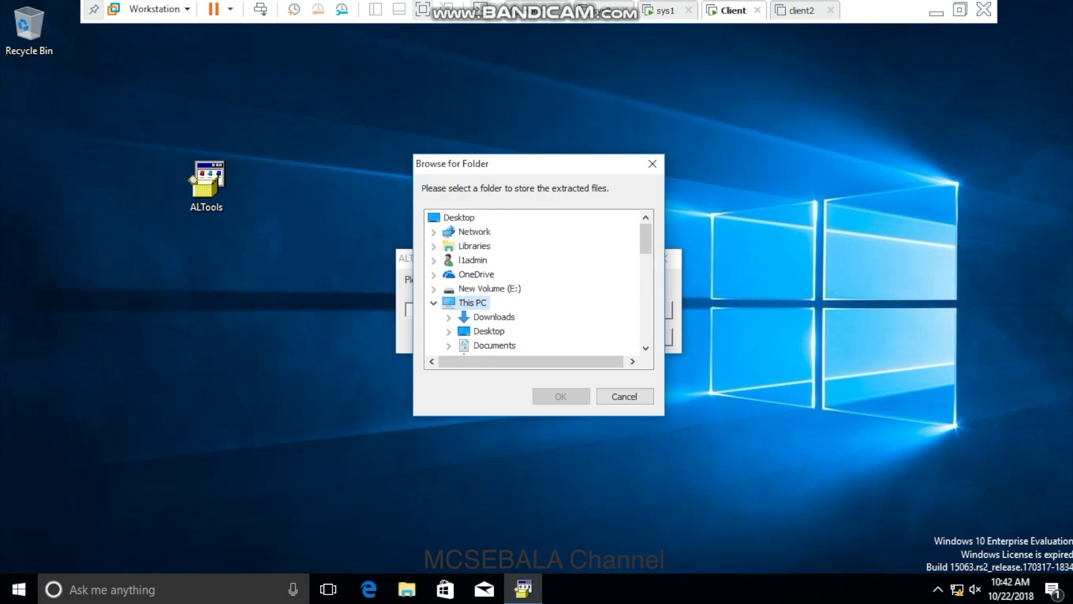
key("Return")
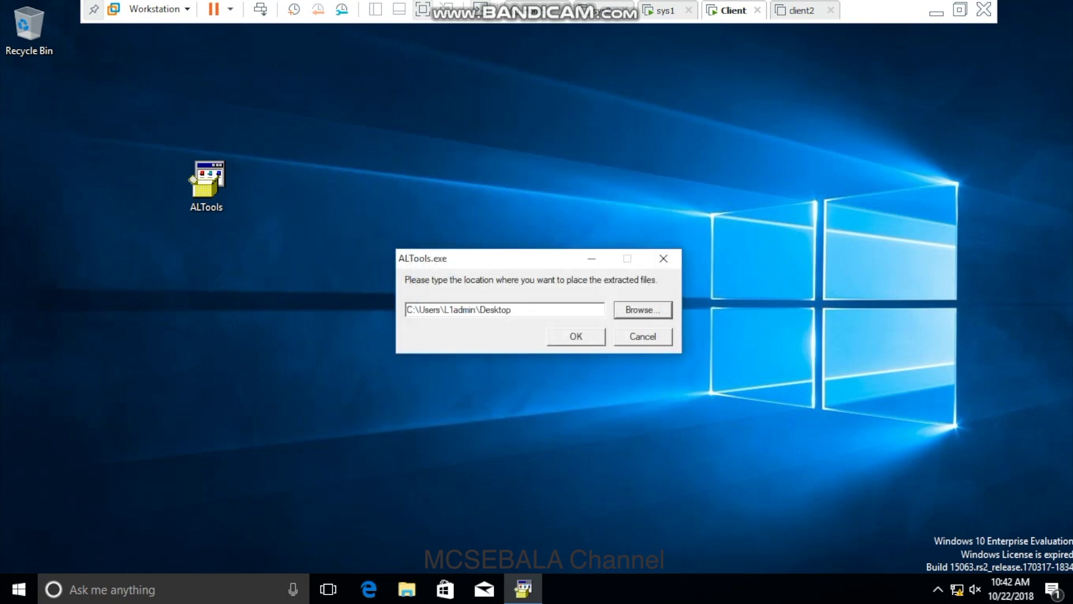
key("Return")
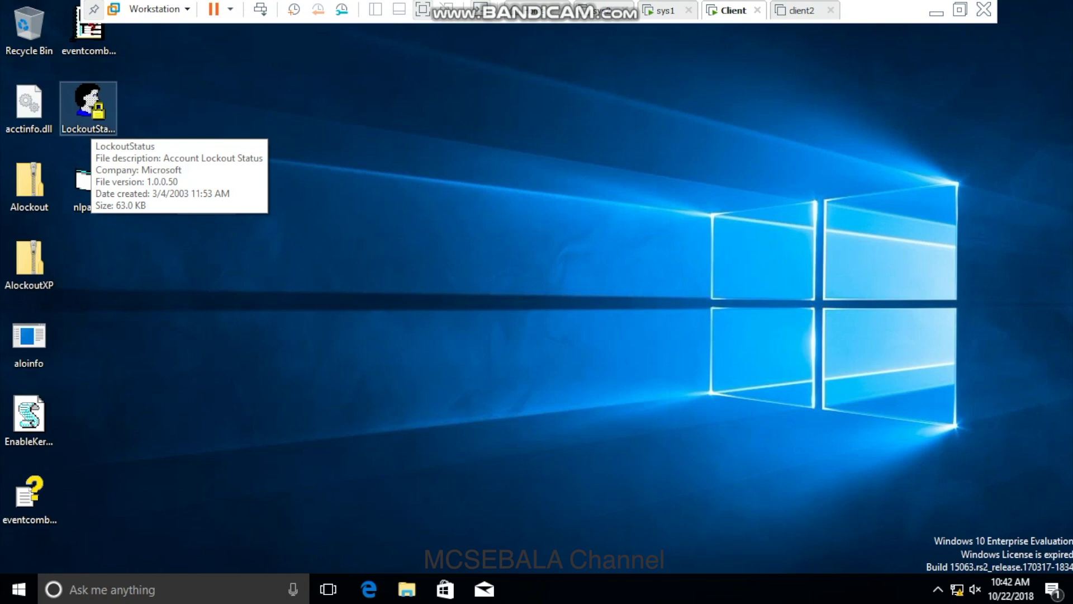
- Open LockoutStatus and select the locked-out user's account name as the target in the MCP.COM domain
right_click(92, 125)
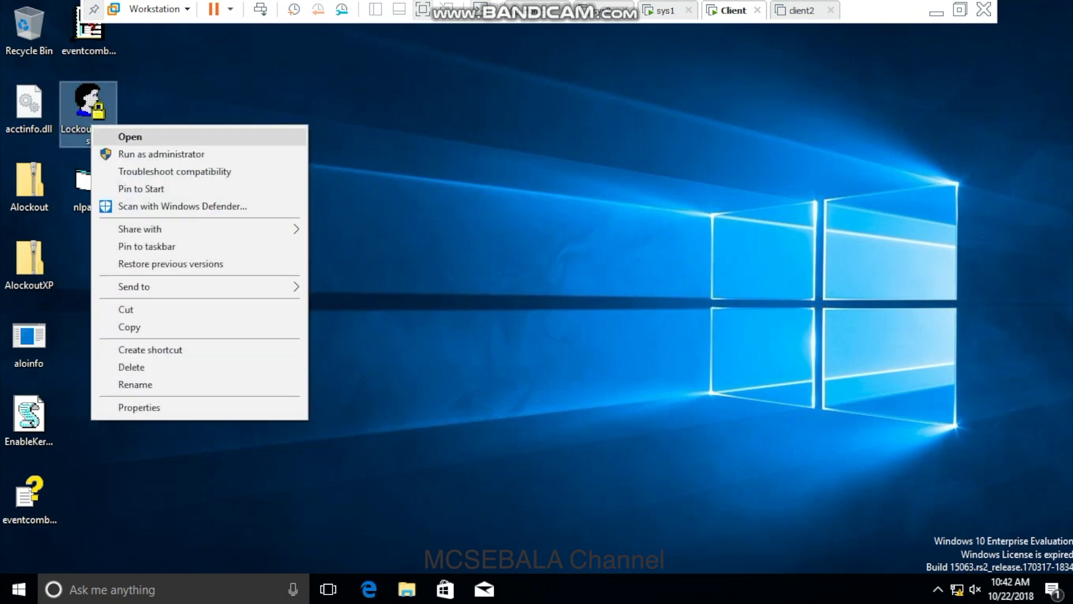
left_click(130, 137)
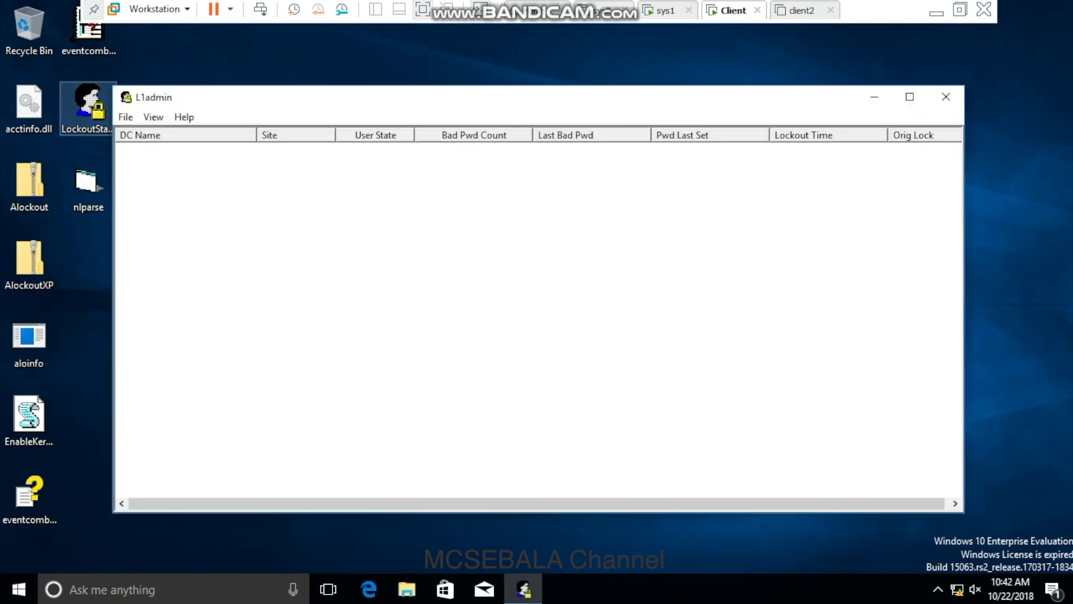
left_click(126, 117)
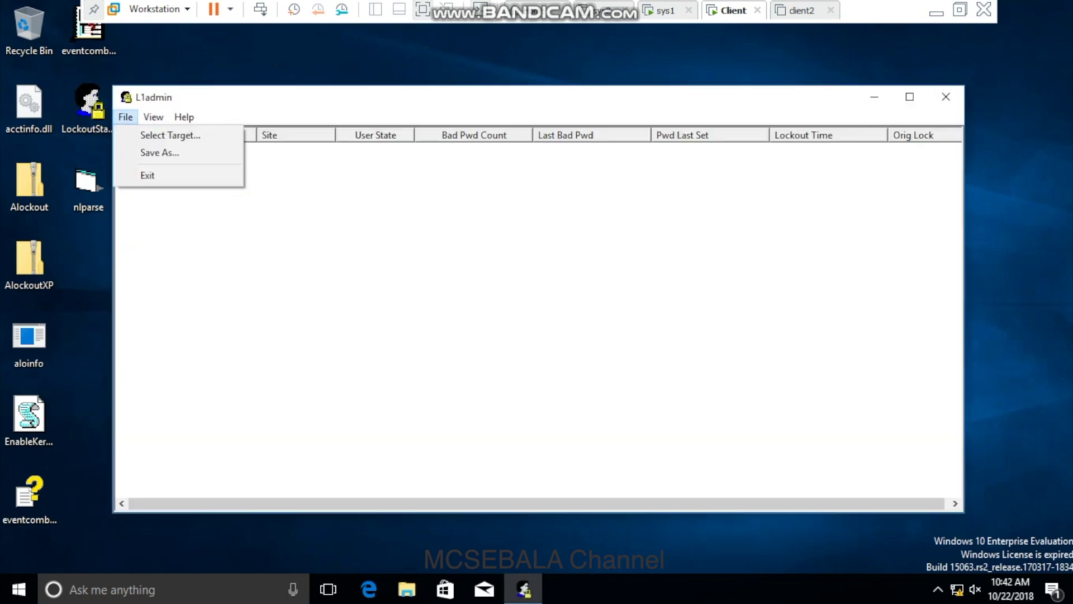
key("Down")
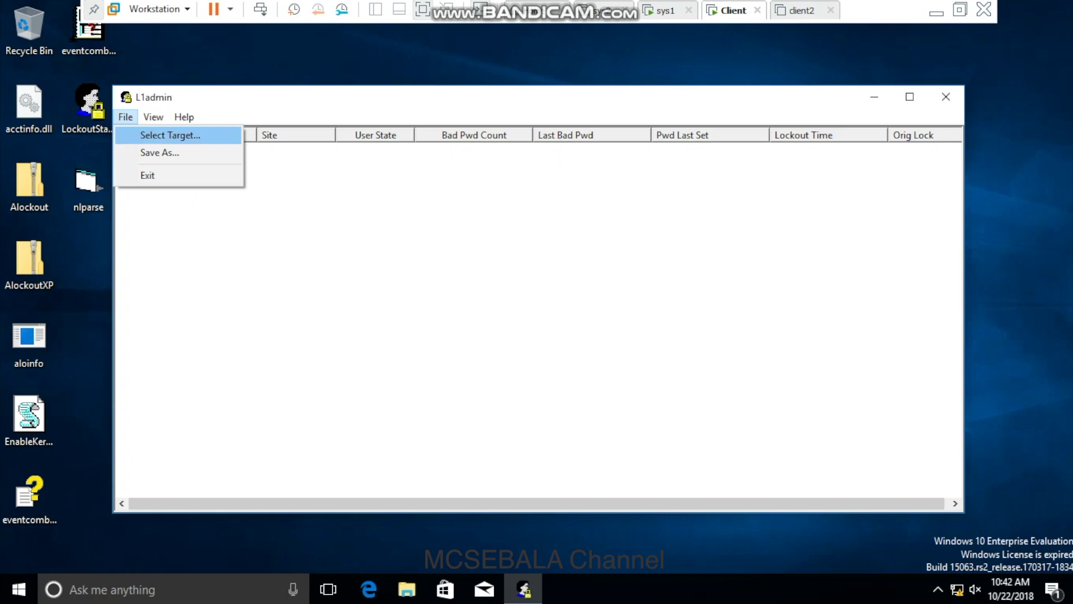
key("Return")
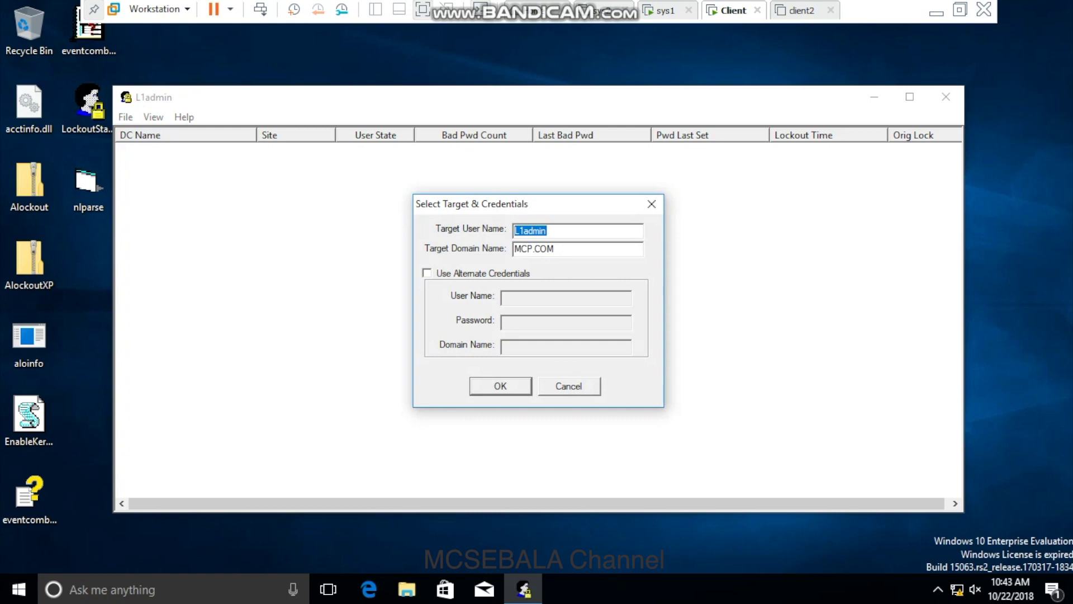
type("ali")
key("BackSpace")
key("BackSpace")
key("BackSpace")
type("richard")
left_click(500, 386)
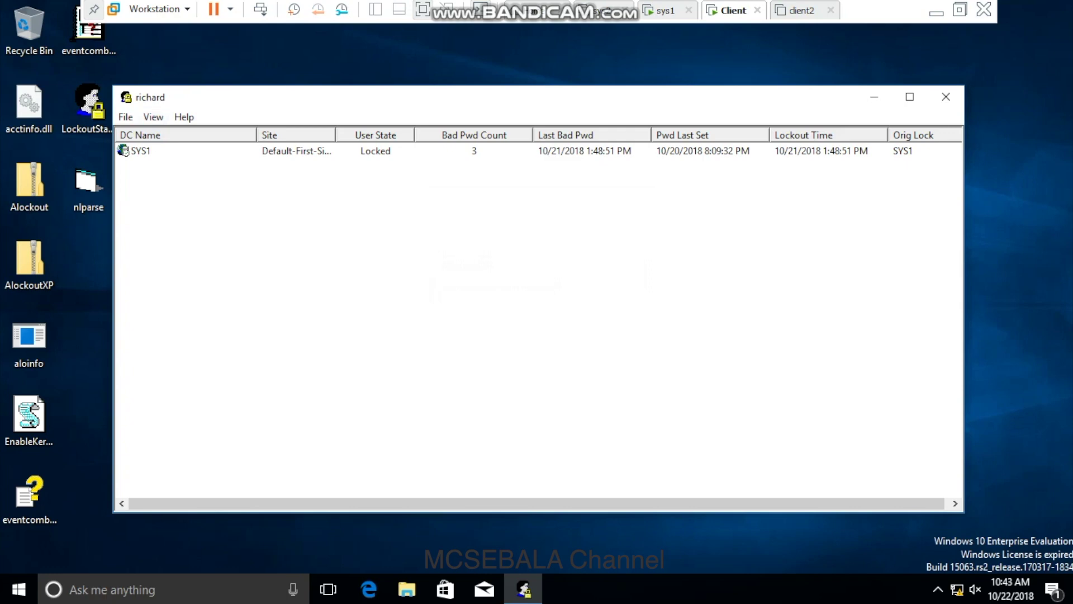
right_click(142, 152)
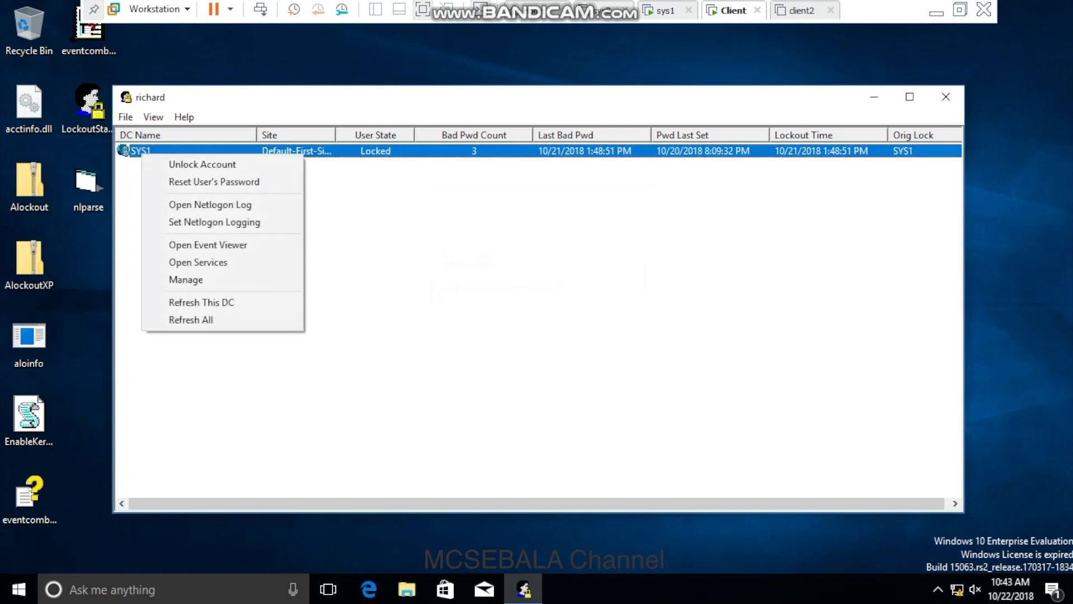
left_click(187, 280)
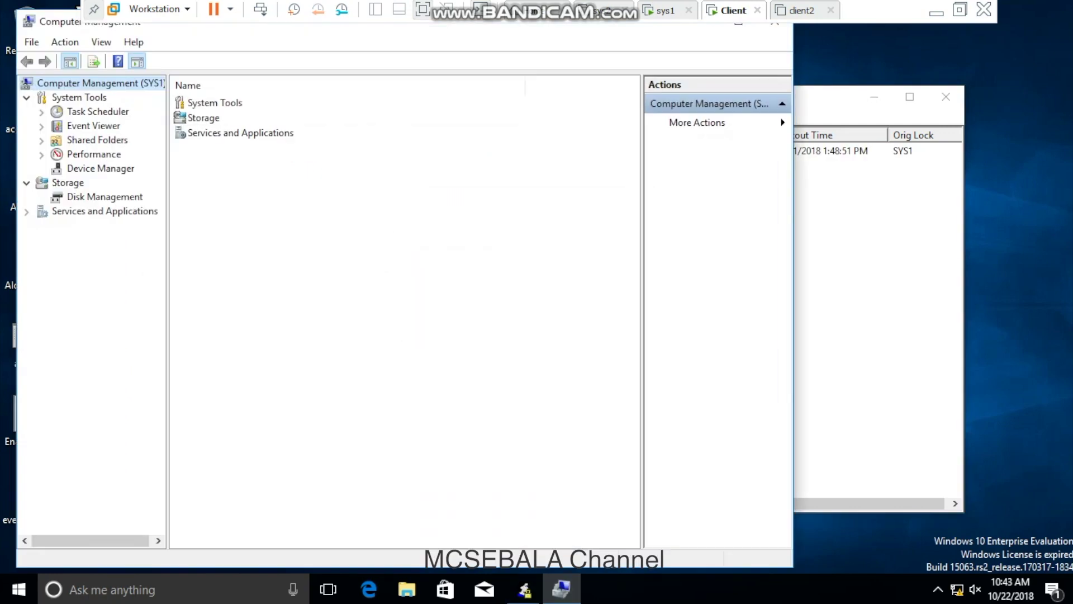
left_click_drag(167, 279, 250, 279)
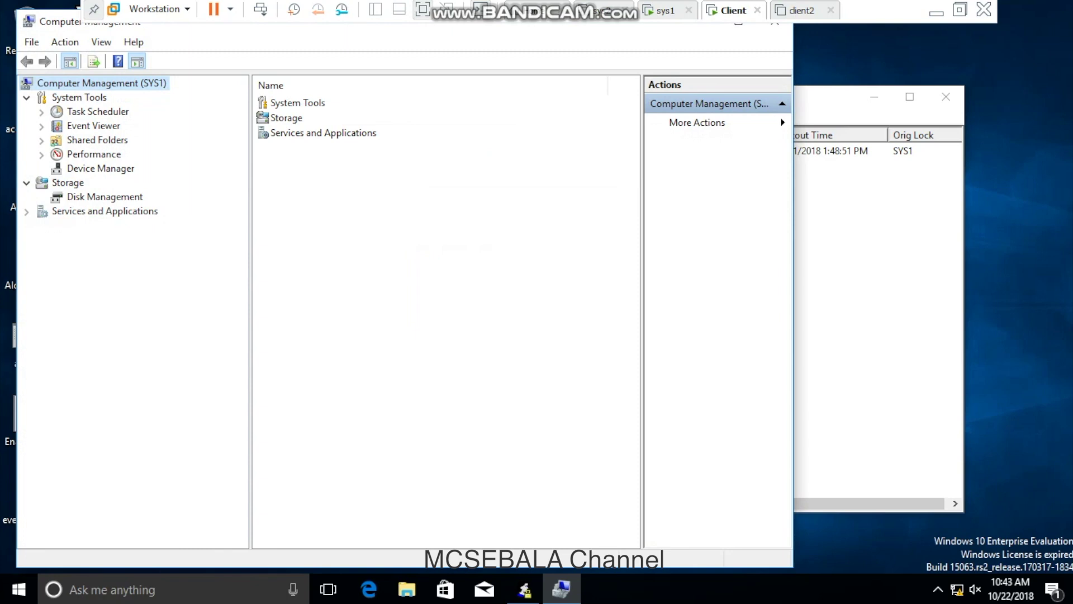
left_click(41, 140)
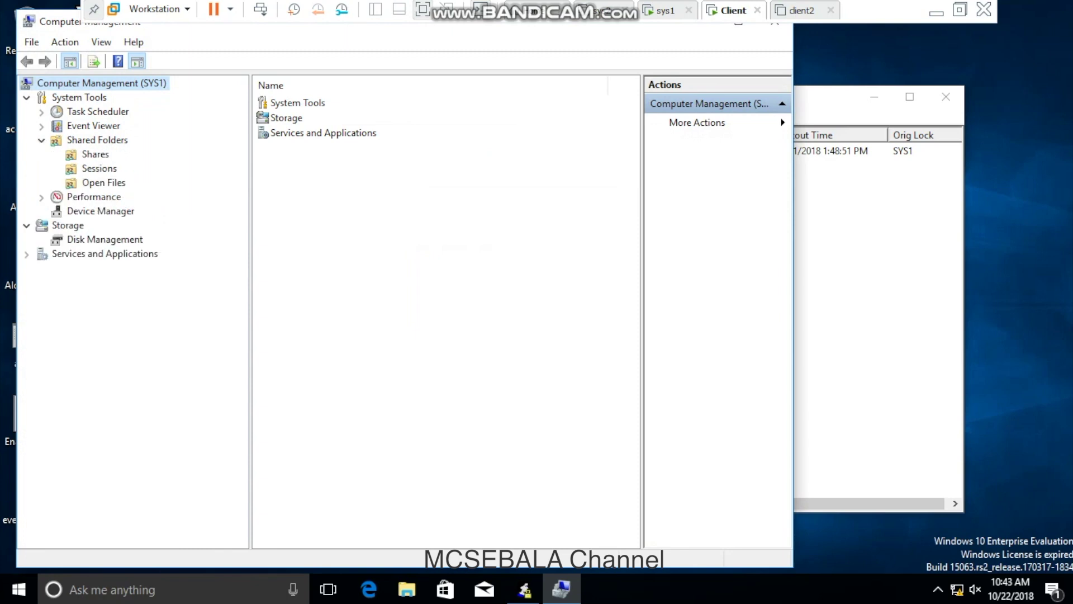
left_click(41, 126)
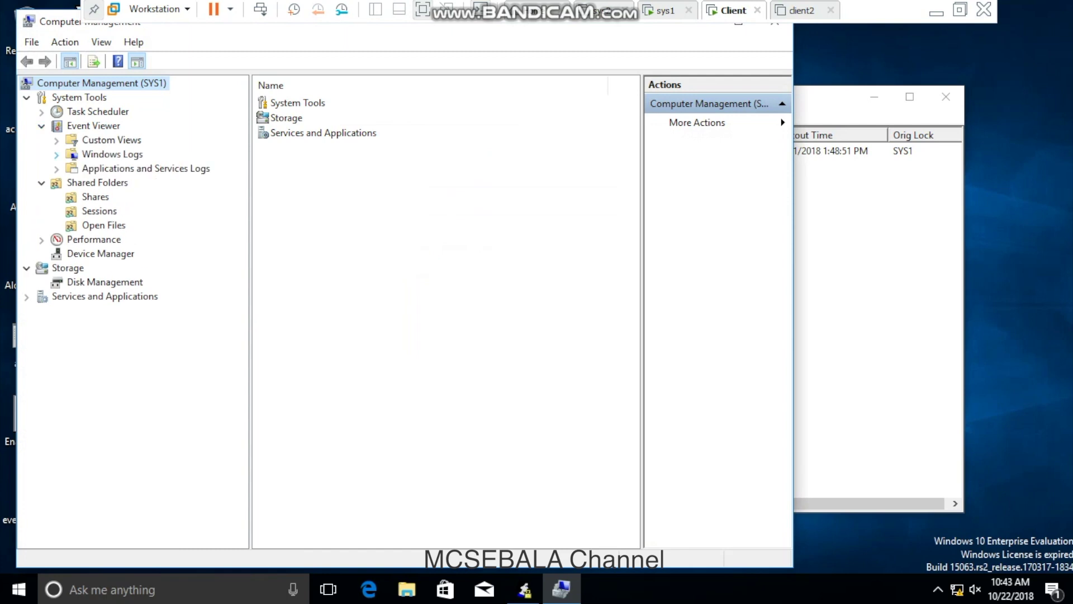
left_click(57, 154)
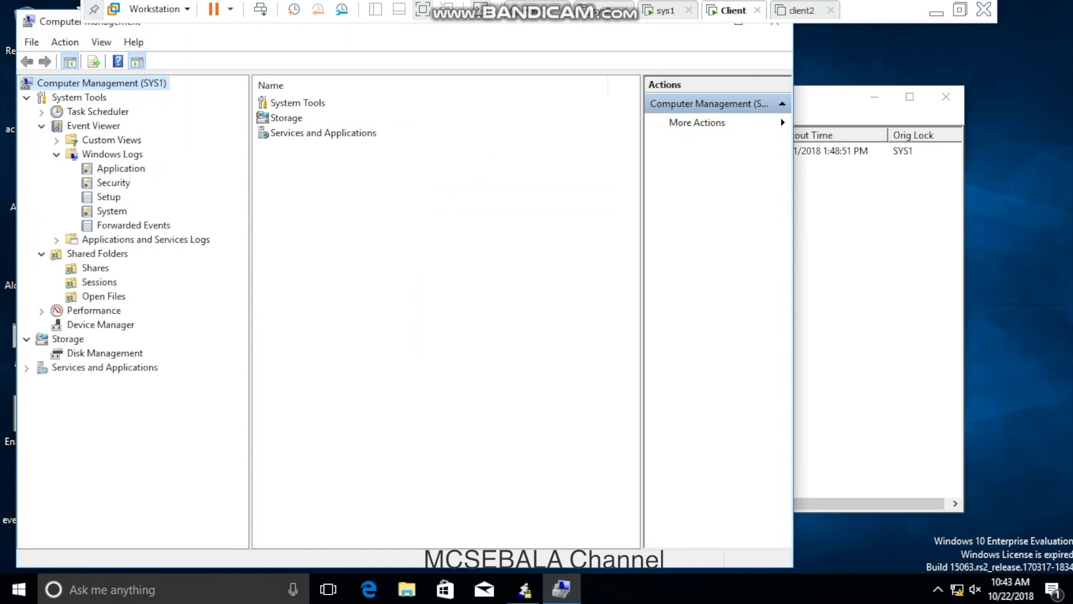
left_click(31, 42)
left_click(46, 82)
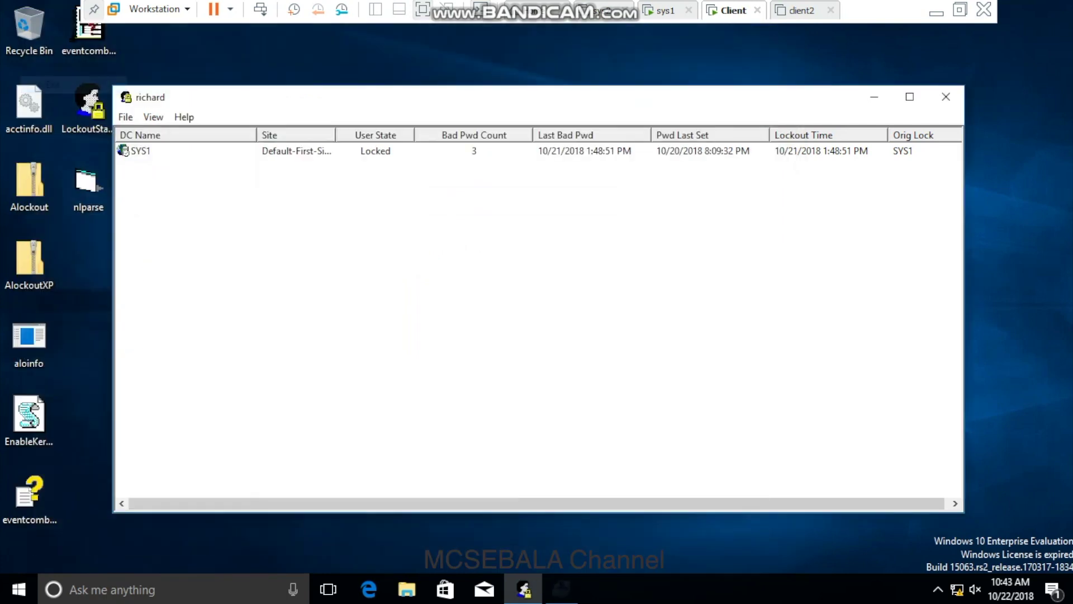
- Open Computer Management for the SYS1 domain controller from LockoutStatus and display its Windows Security log
right_click(133, 150)
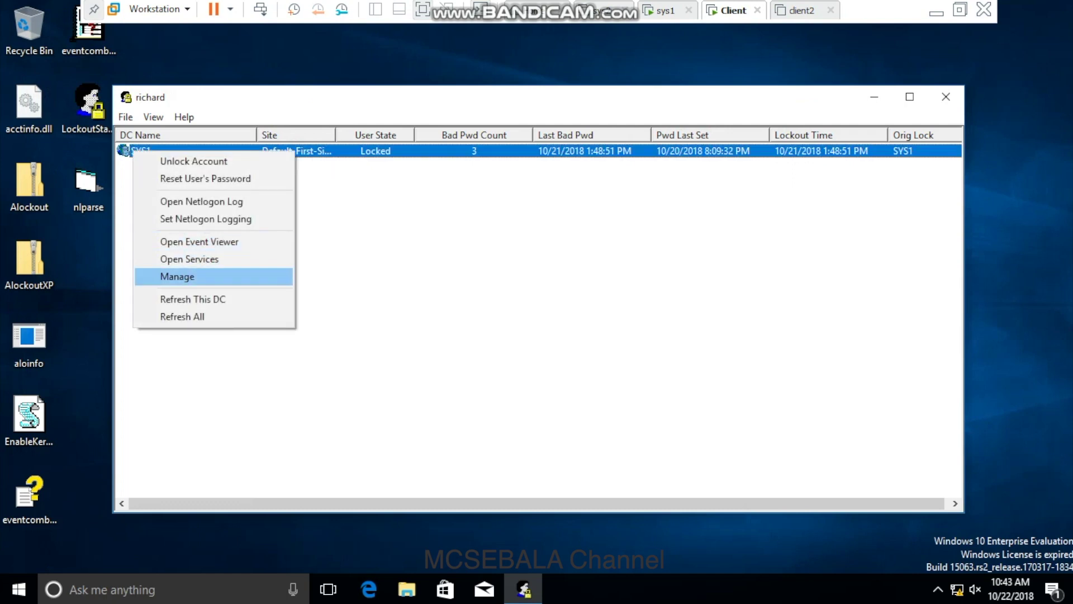
left_click(178, 276)
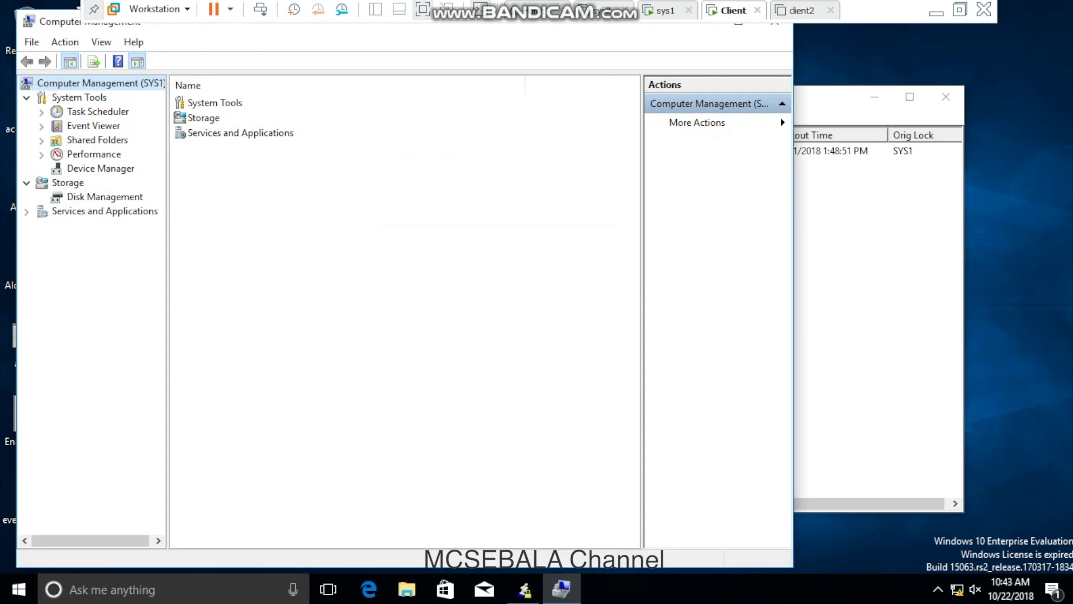
left_click_drag(167, 241, 323, 240)
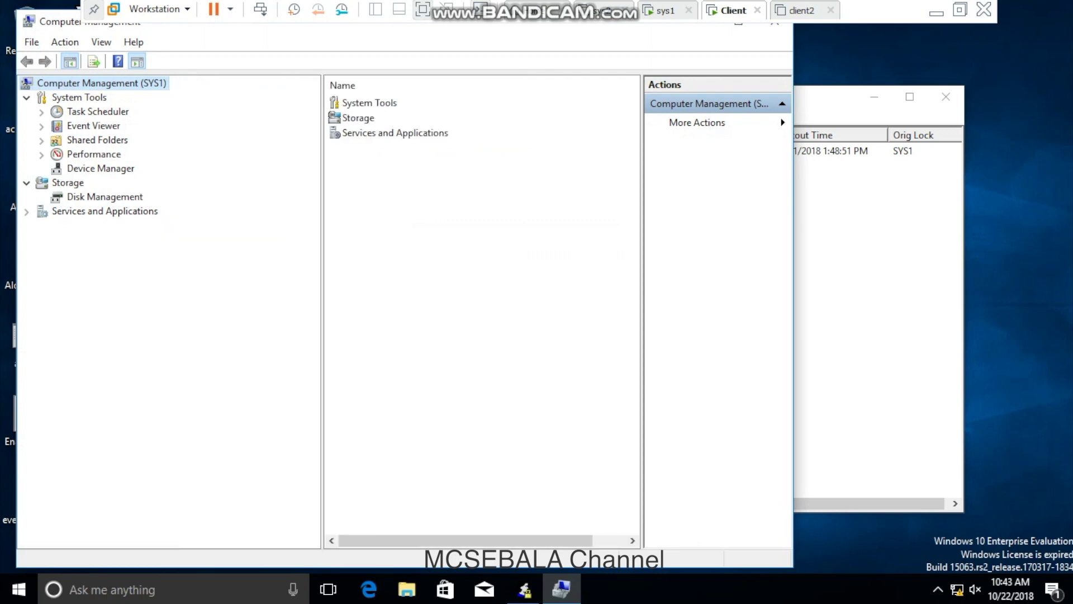
left_click(41, 126)
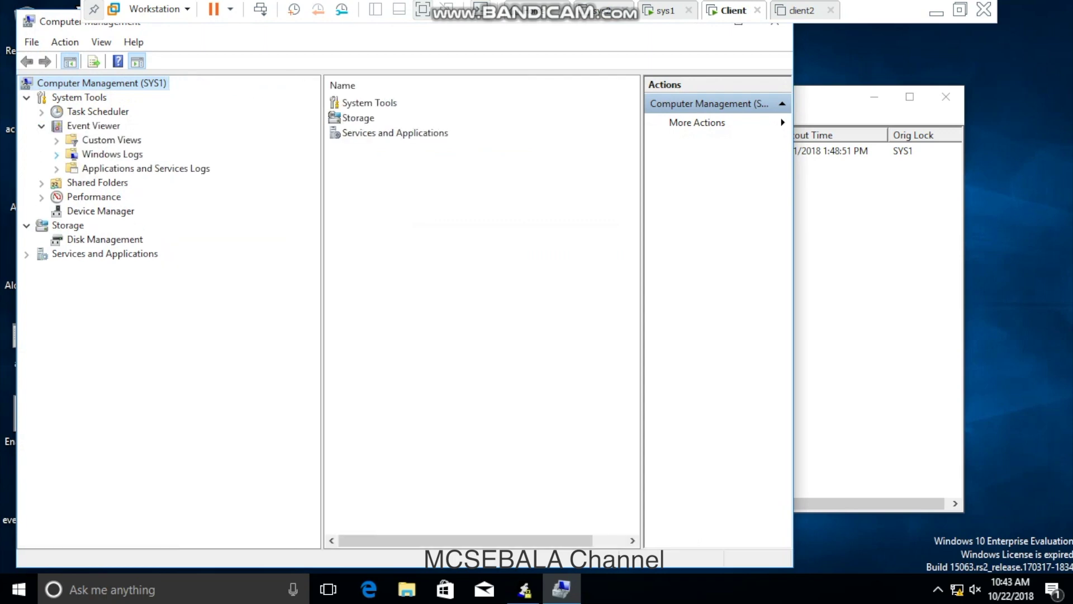
left_click(57, 155)
left_click(112, 183)
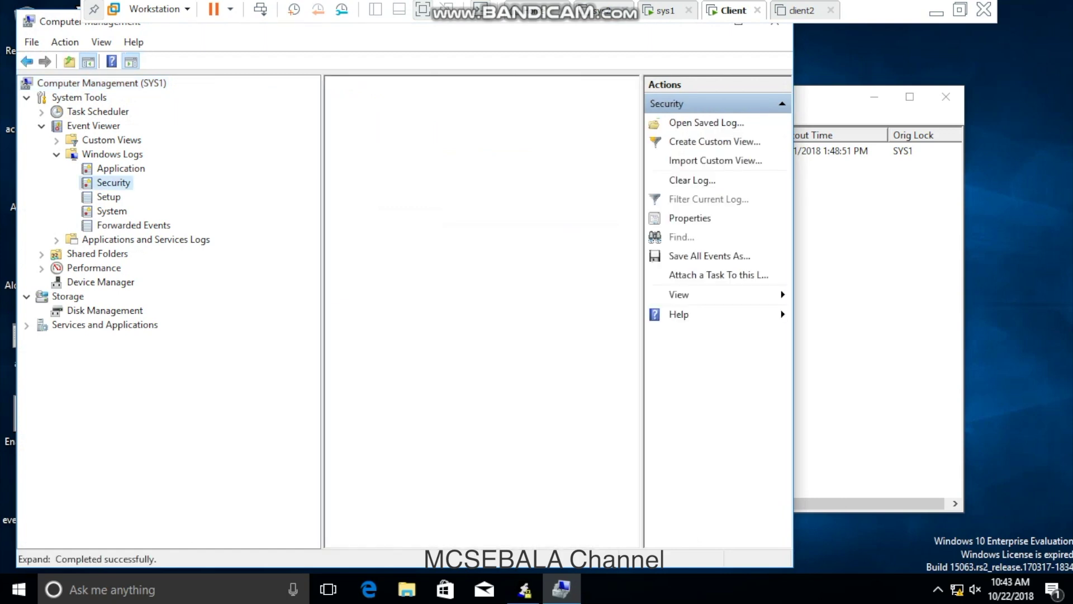
- Filter the Security log to show only events with ID 4740
right_click(112, 184)
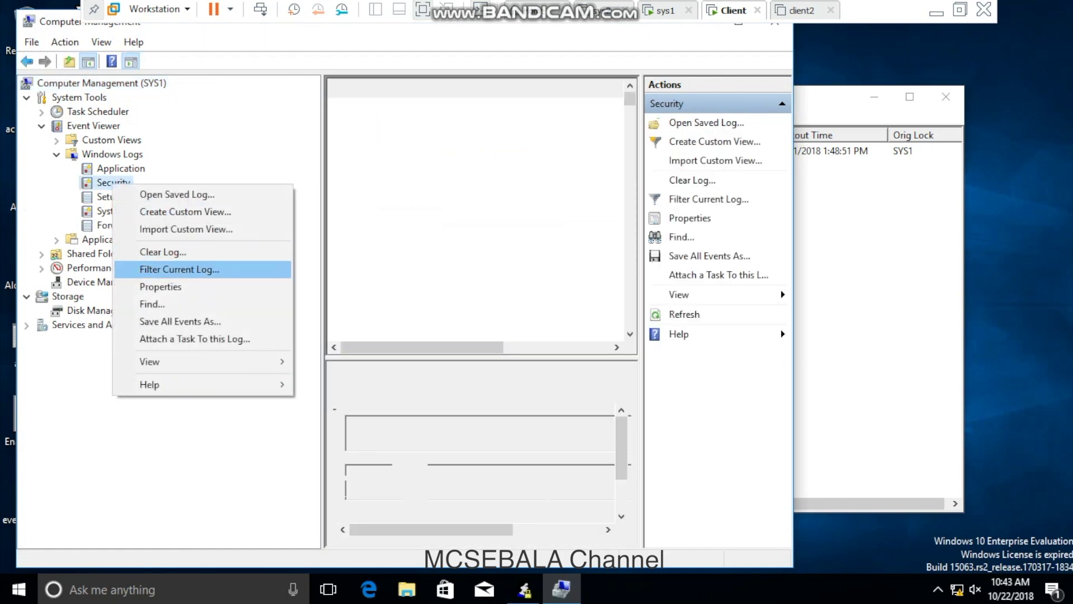
left_click(179, 270)
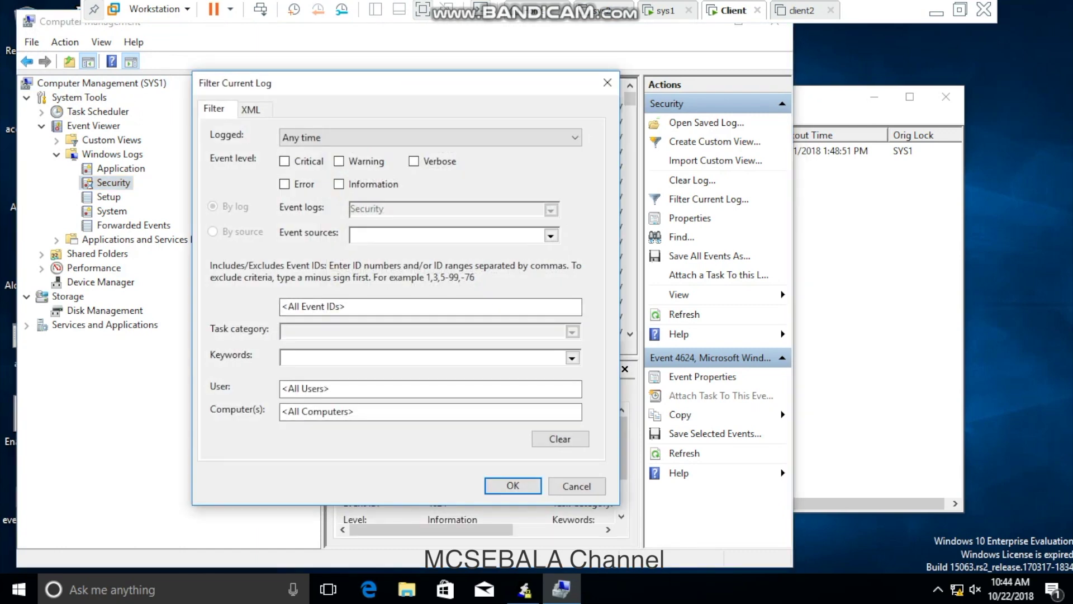
left_click(358, 307)
type("4740")
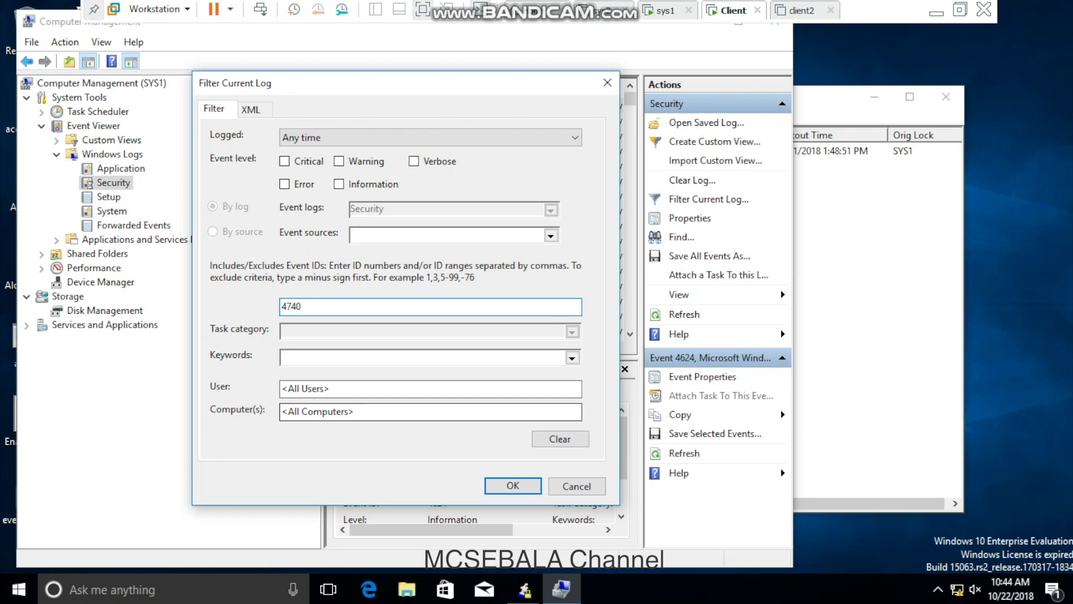
left_click(493, 485)
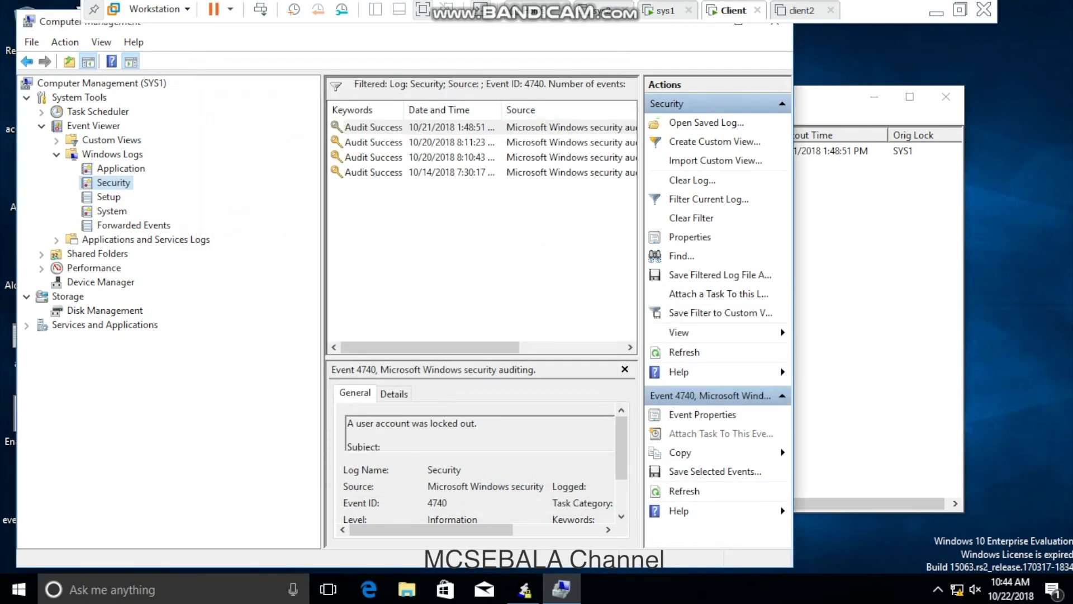
- Maximize the Computer Management window and widen the Keywords and Event ID columns of the event list
left_click(739, 22)
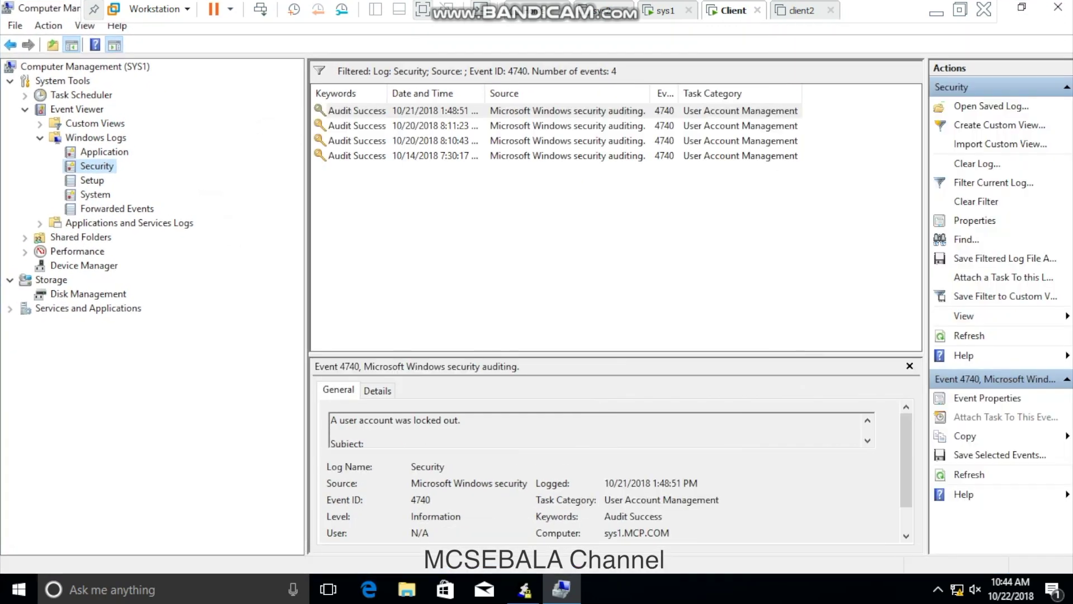
left_click_drag(386, 93, 414, 94)
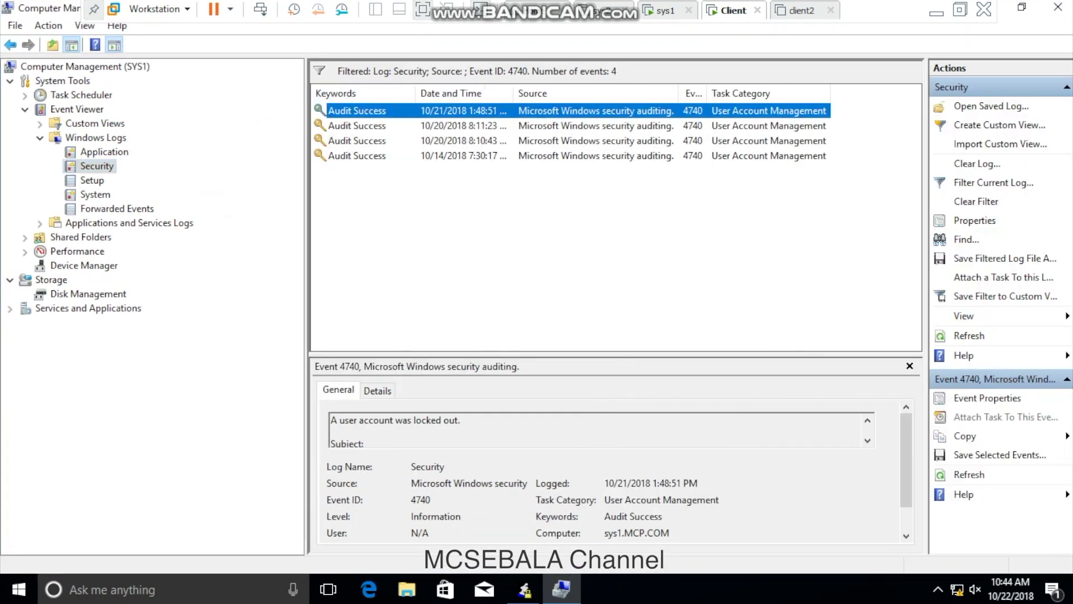
left_click_drag(707, 93, 726, 94)
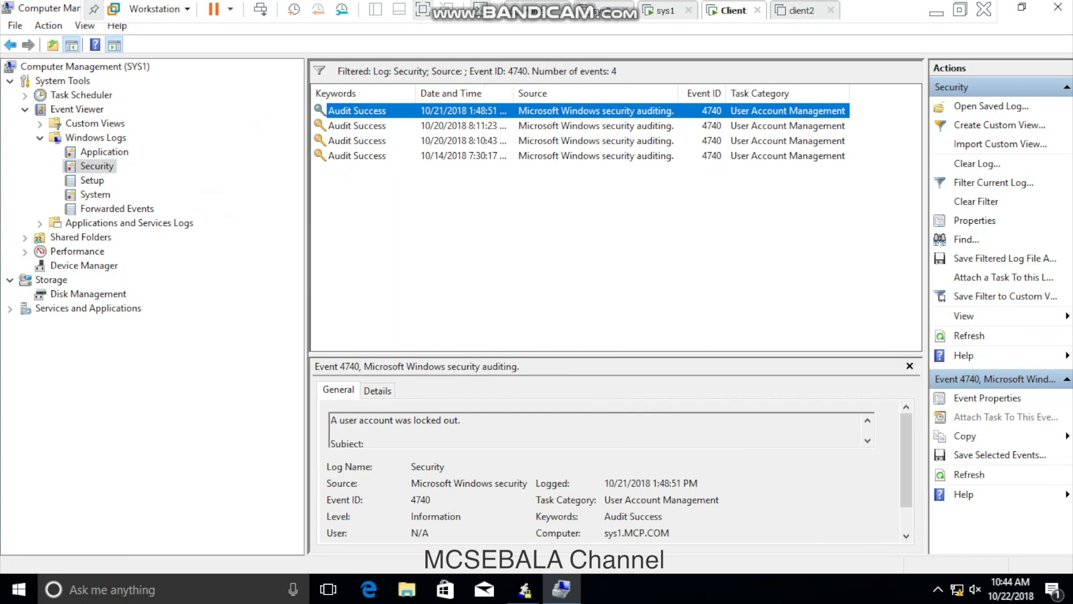
- Open the newest lockout event's properties and examine the locked-out account, caller computer name, logged time, computer and event ID
right_click(343, 110)
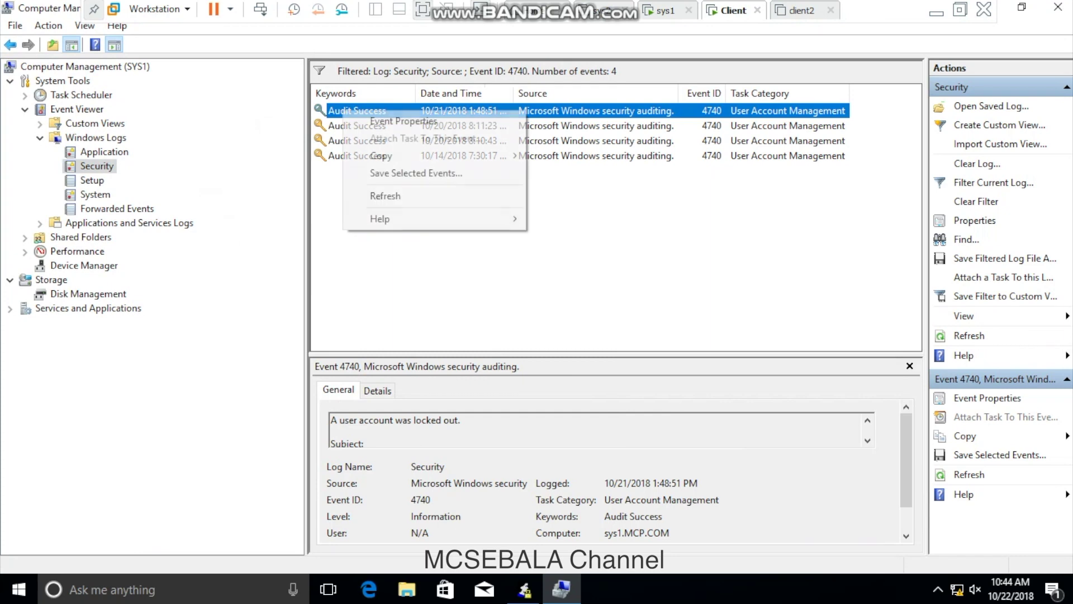
key("Return")
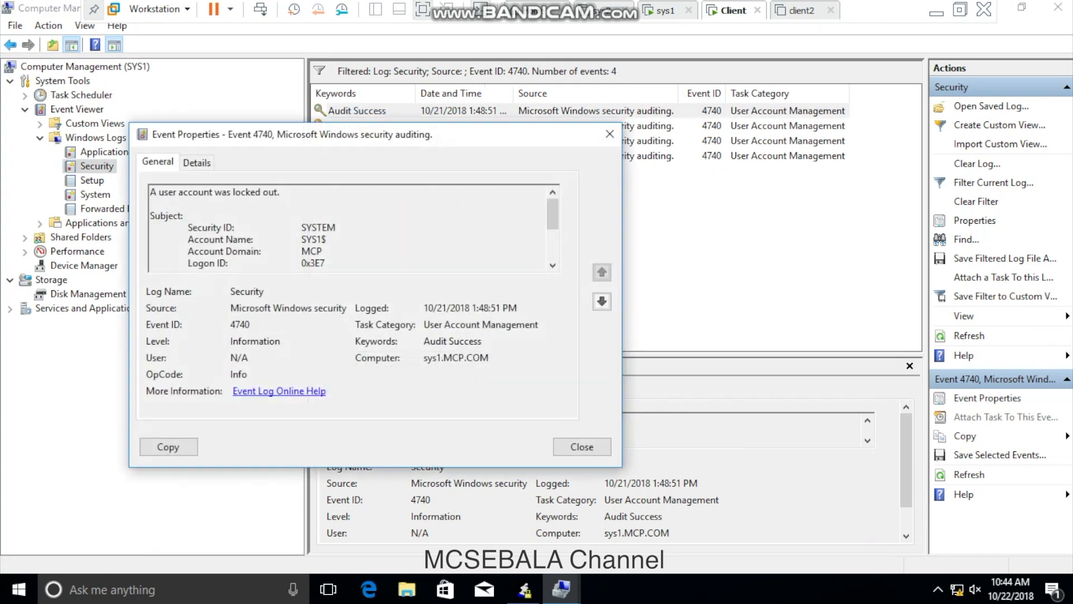
left_click(552, 266)
left_click(552, 266)
left_click(553, 265)
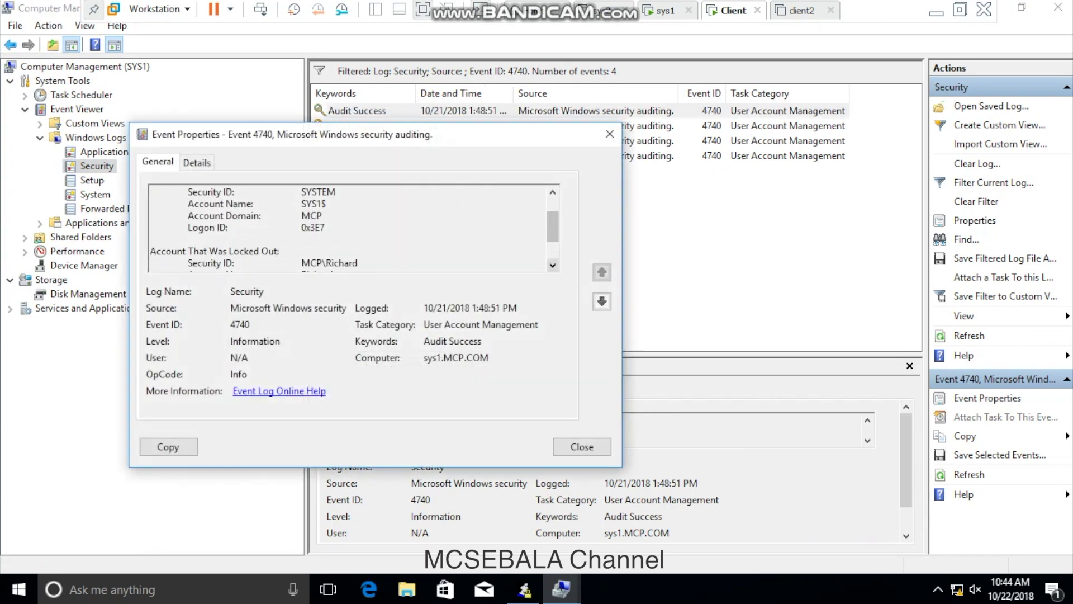
left_click(552, 265)
left_click(552, 266)
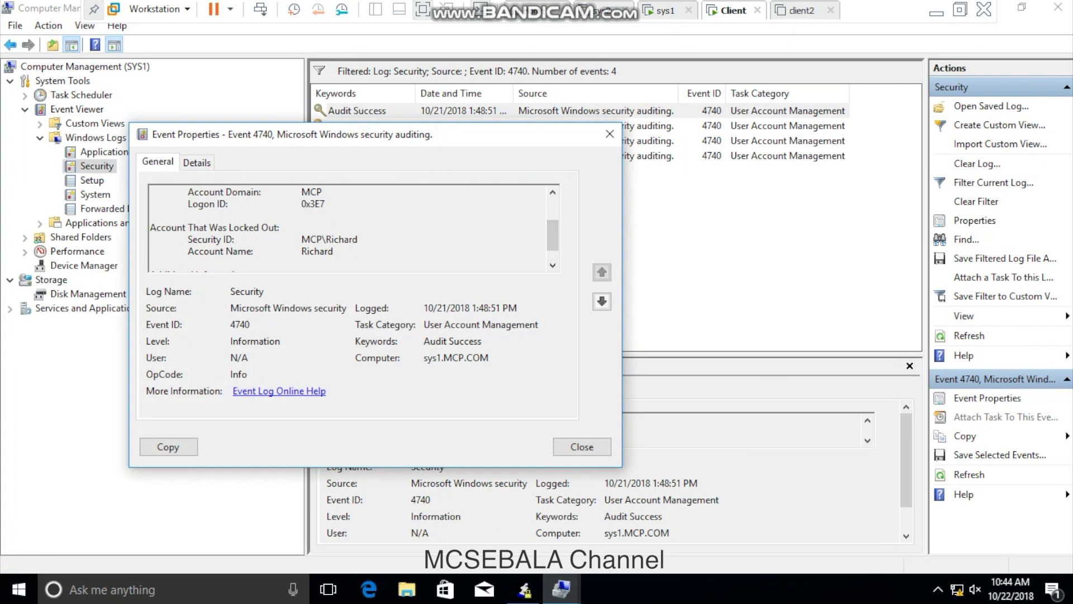
left_click_drag(360, 239, 150, 239)
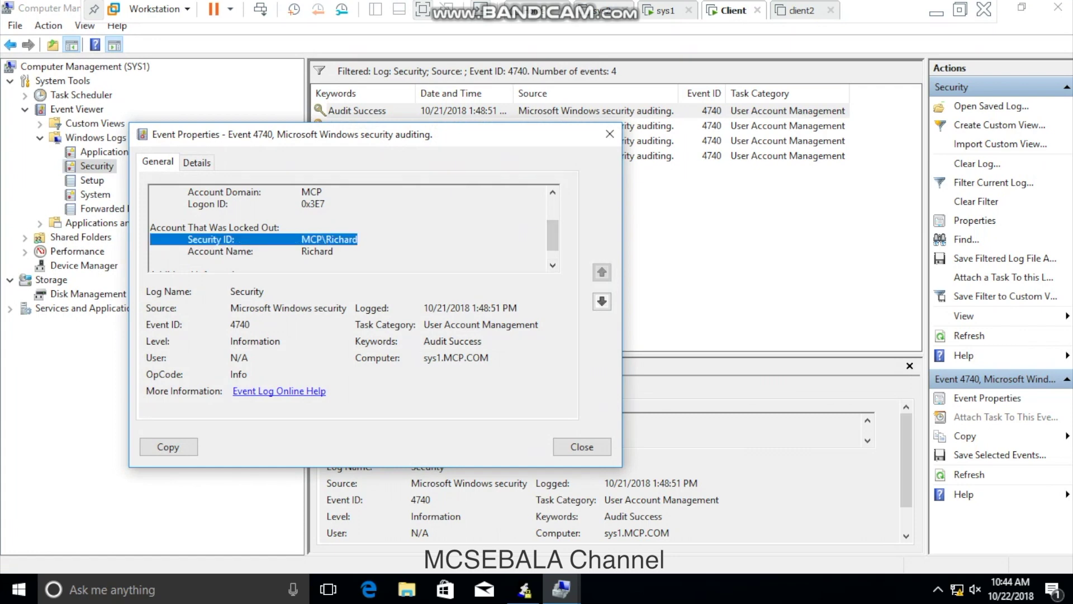
scroll(346, 228, "down", 1)
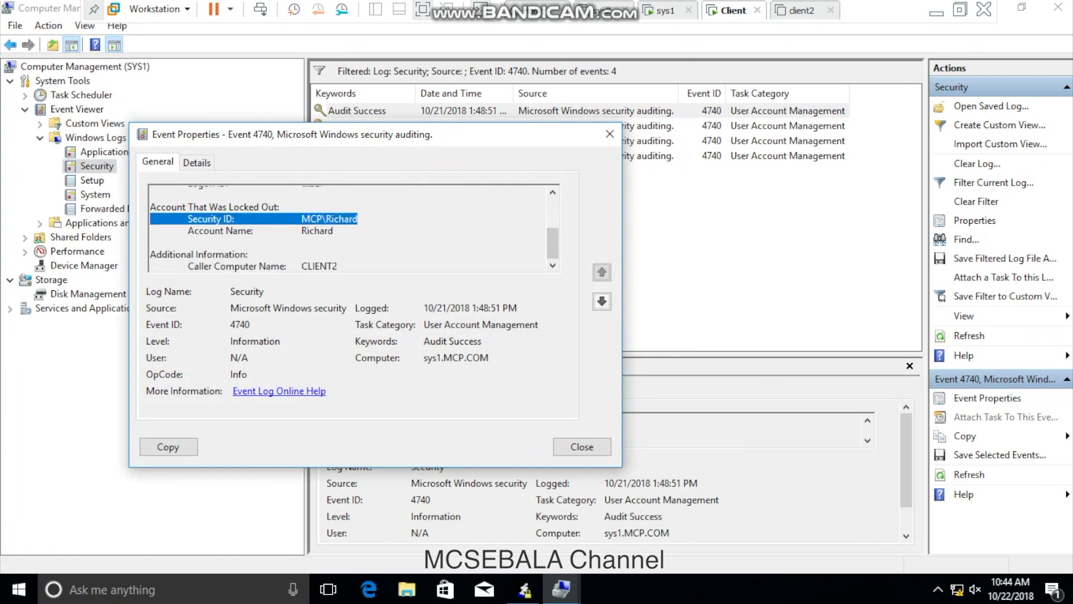
left_click_drag(338, 266, 302, 267)
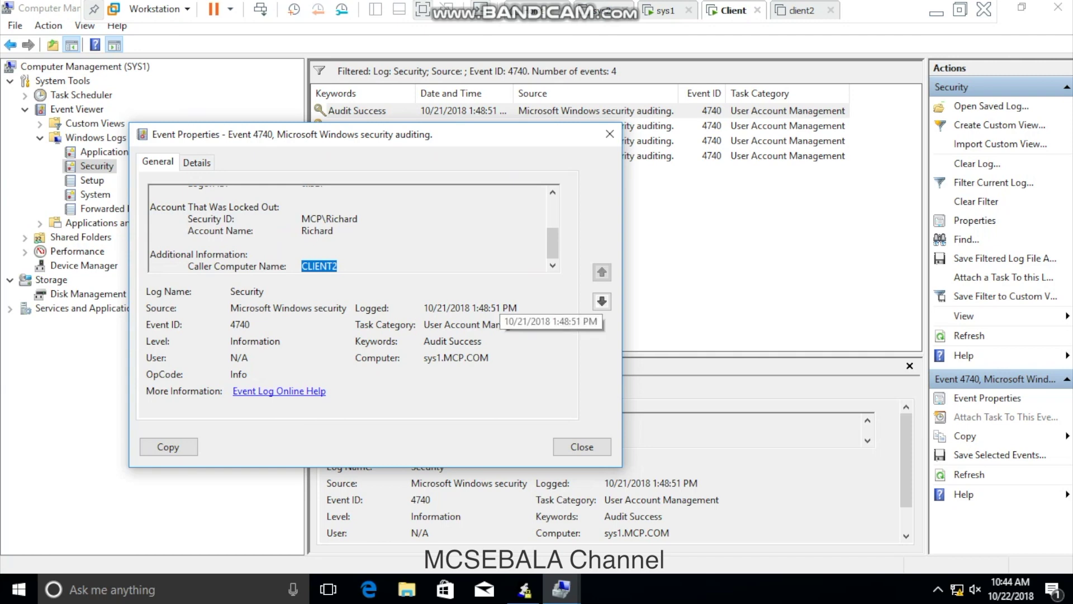
left_click_drag(520, 308, 423, 308)
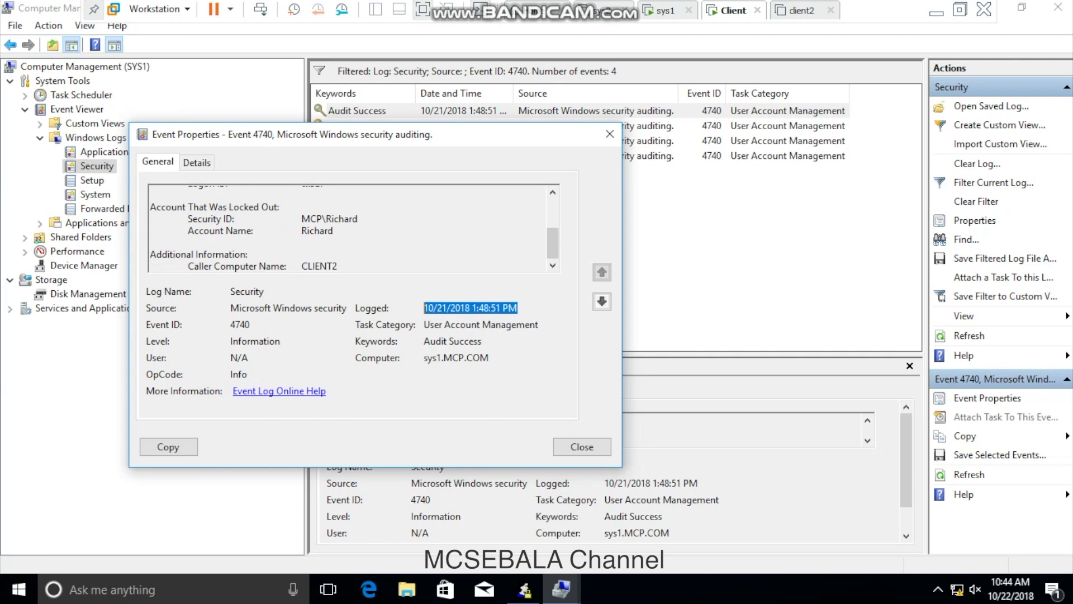
left_click_drag(490, 358, 423, 357)
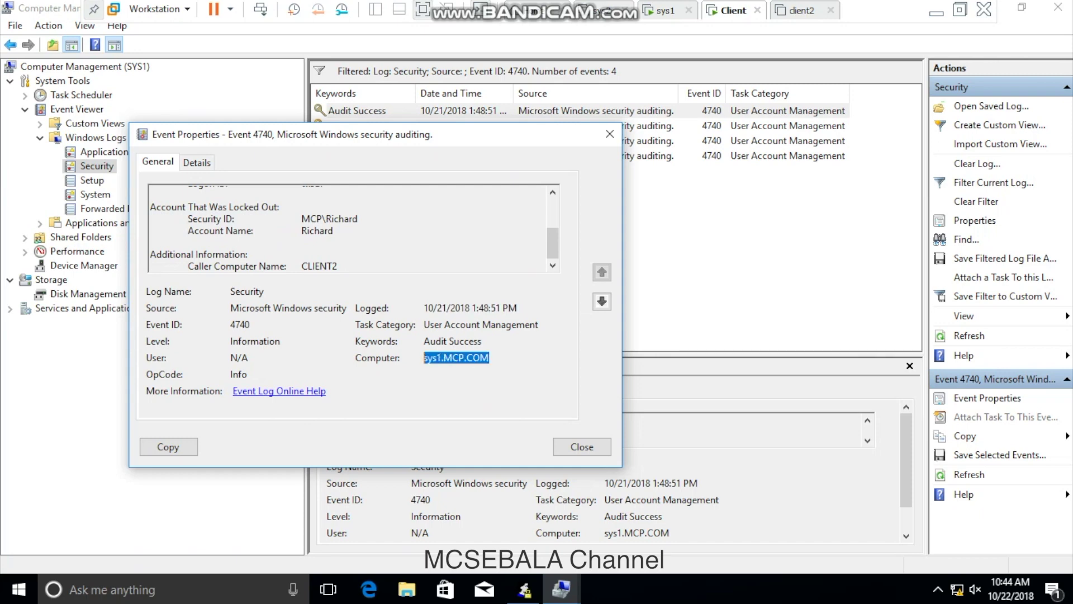
left_click_drag(251, 325, 230, 325)
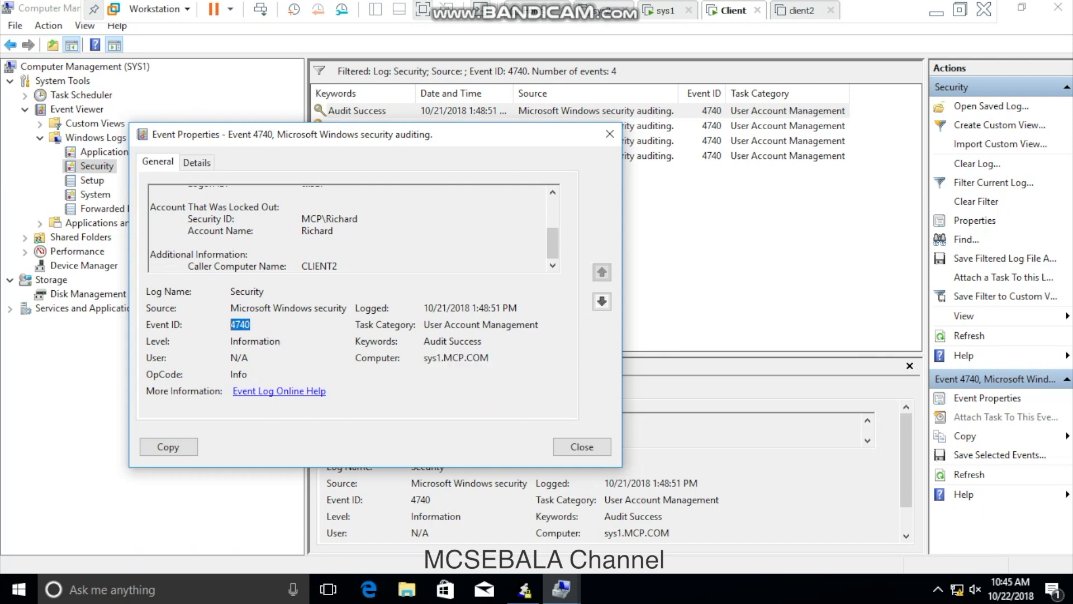
- Close and reopen the newest 4740 event's properties, and examine the caller computer name of the lockout
left_click(582, 447)
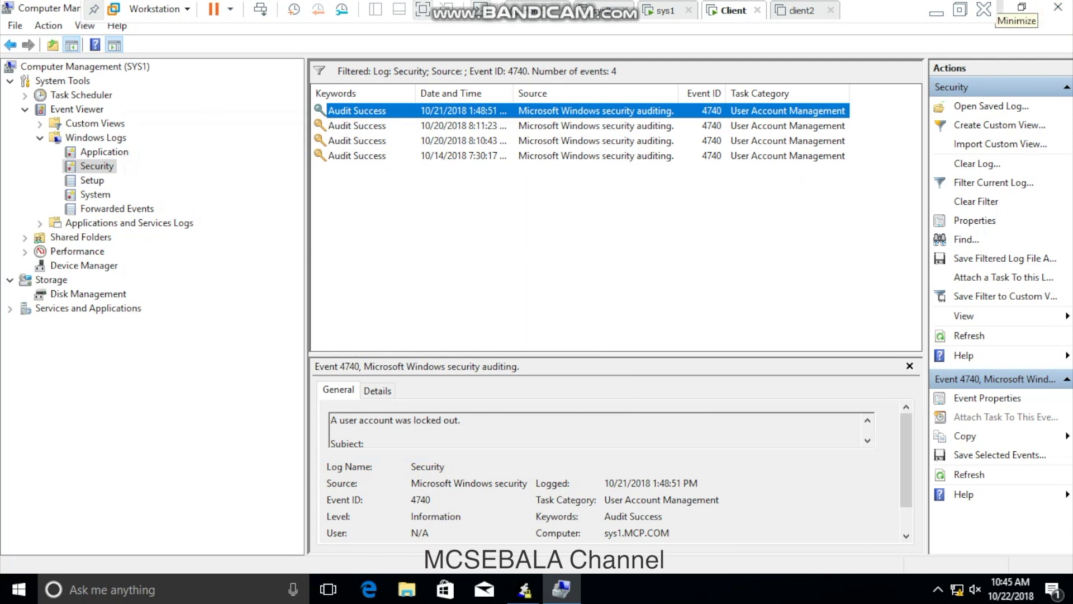
right_click(602, 111)
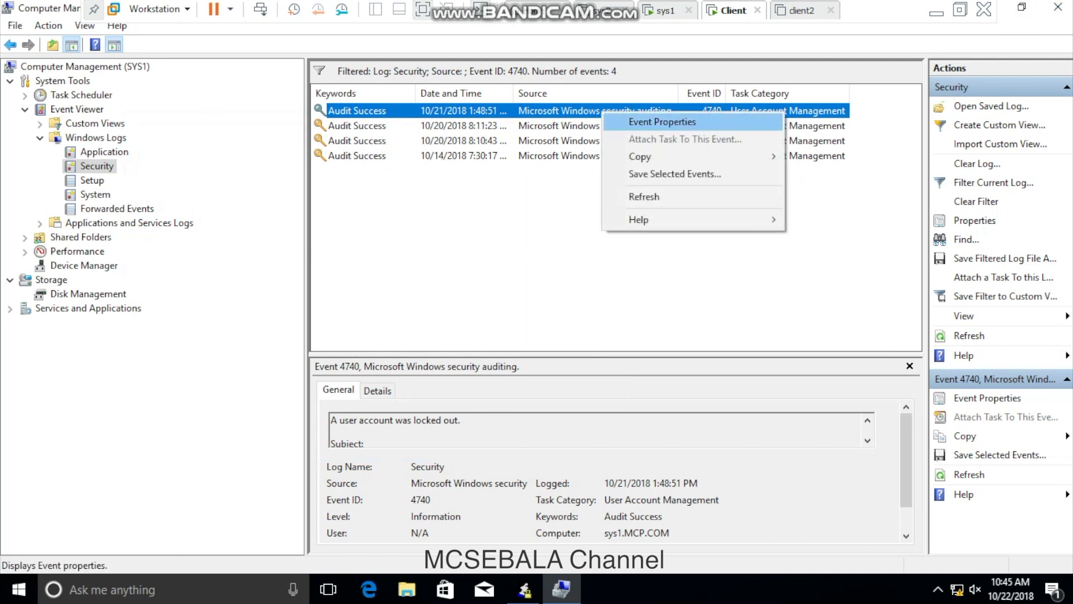
left_click(643, 120)
scroll(246, 126, "down", 2)
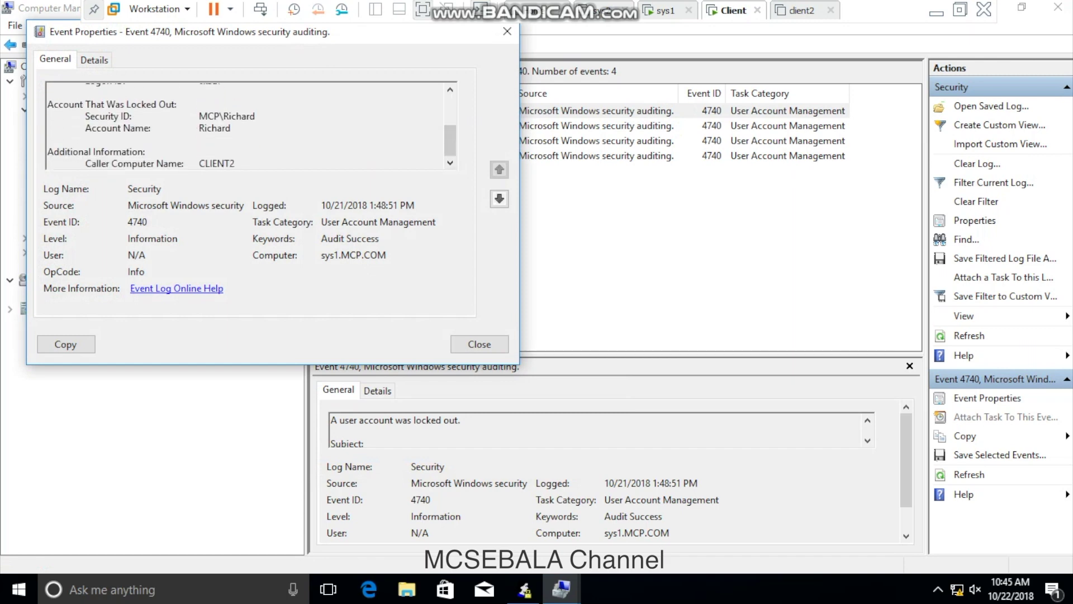
left_click_drag(235, 164, 199, 163)
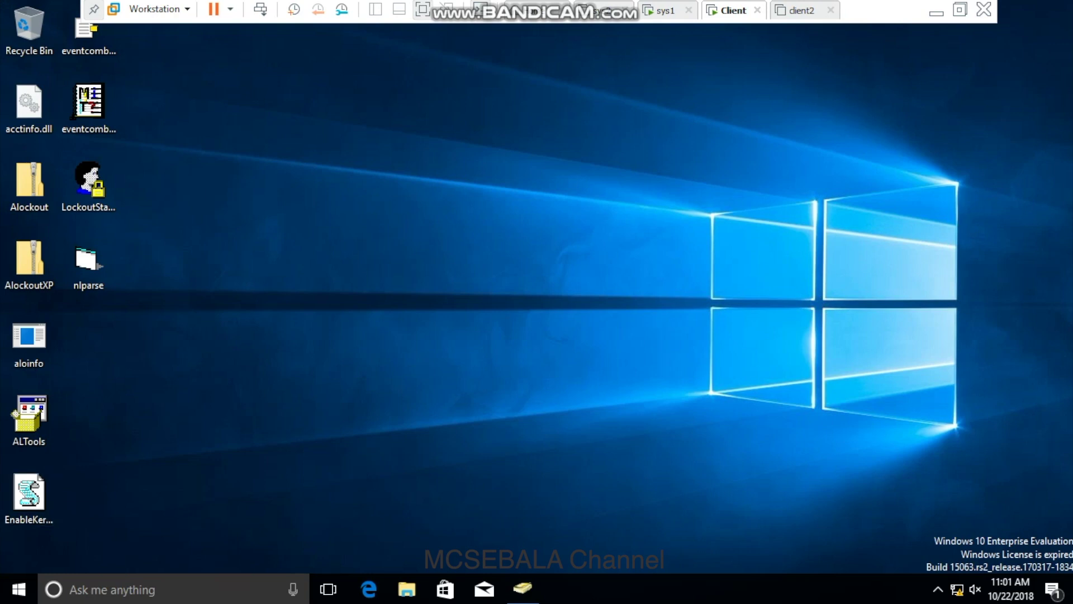
- Open a Command Prompt on the Client machine, check the Windows version with winver, and dismiss the version information
key("super+x")
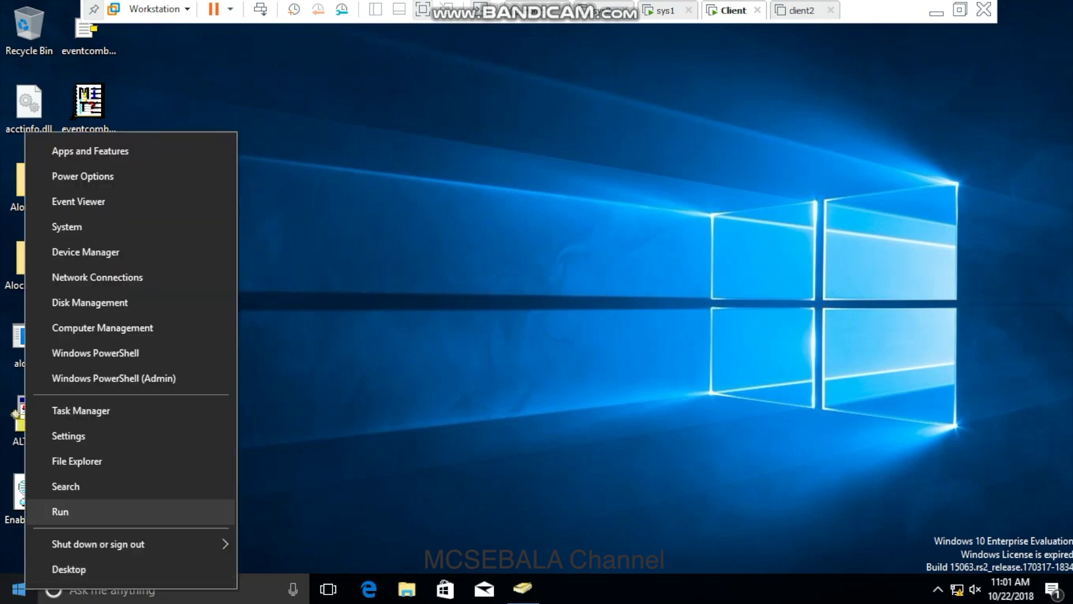
key("Return")
type("cmd")
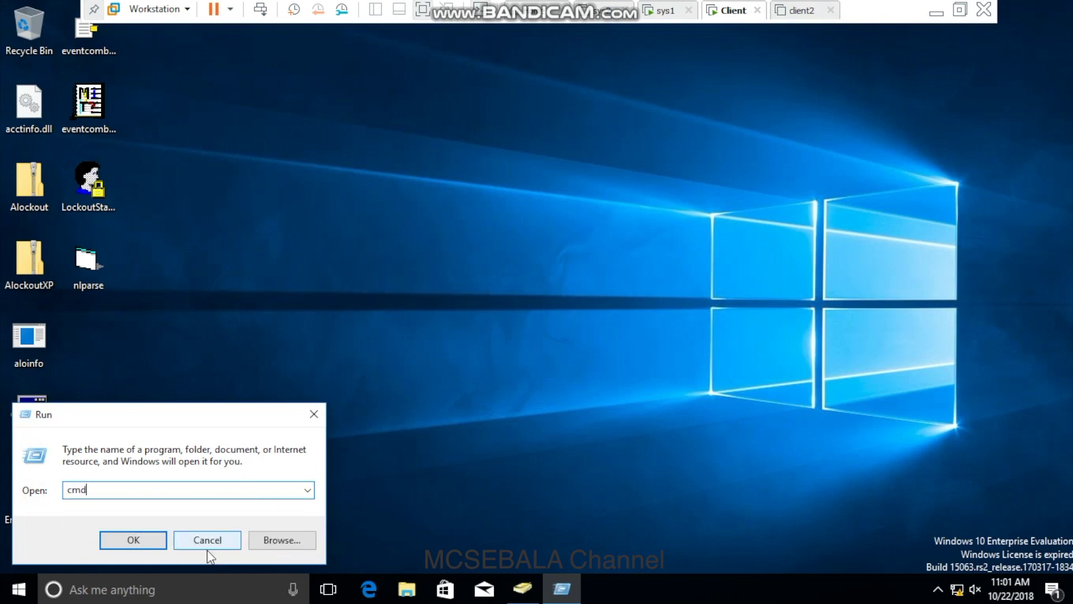
key("Return")
type("winv")
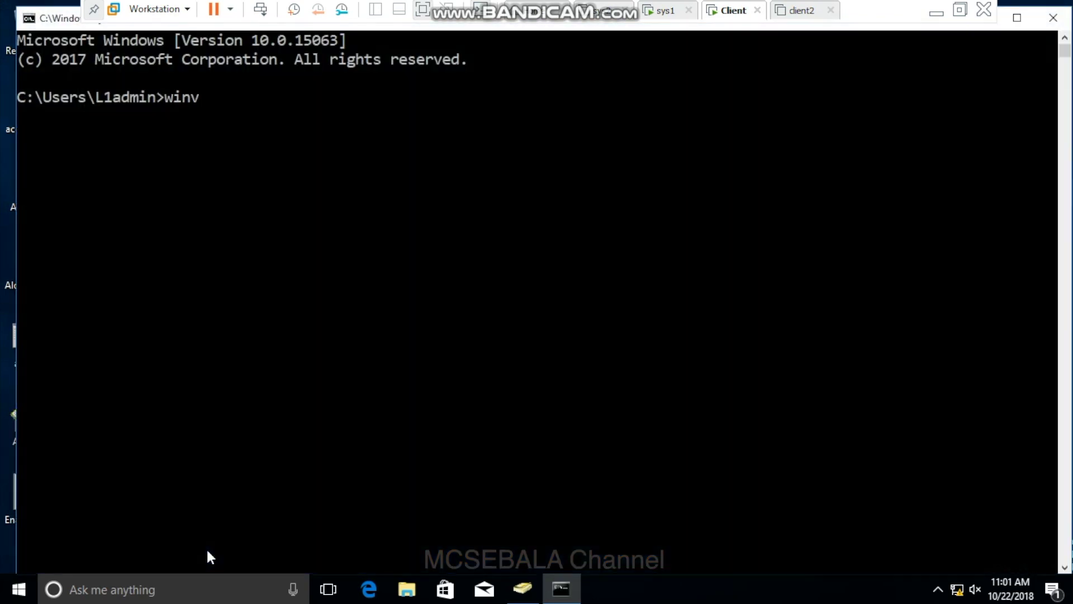
type("er")
key("Return")
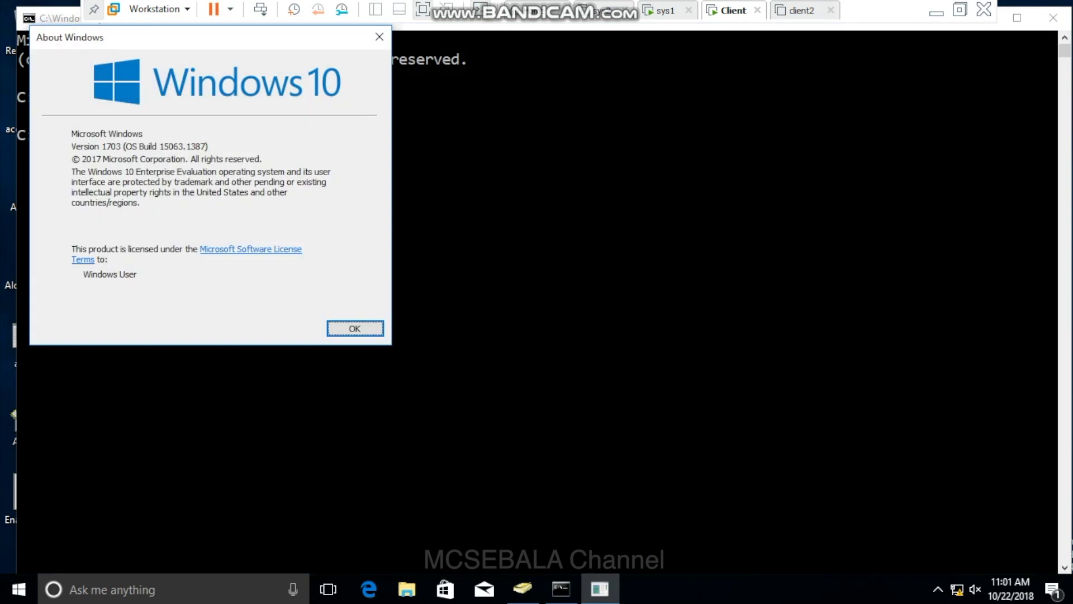
key("Return")
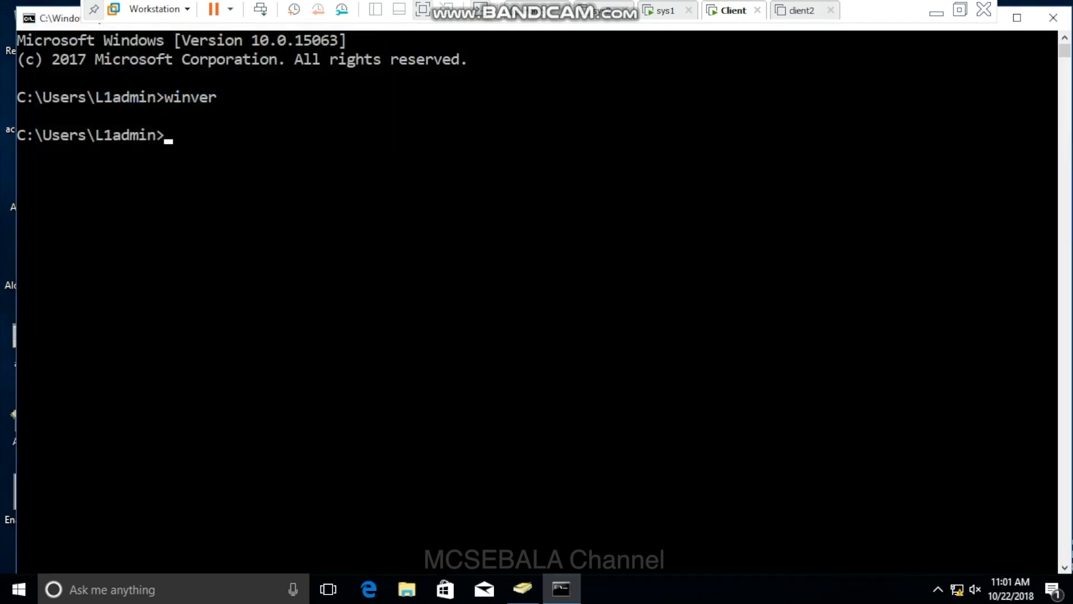
- Launch Active Directory Users and Computers with dsa.msc, widen its console tree to view it, and close it along with the Command Prompt
type("dsa.msc")
key("Return")
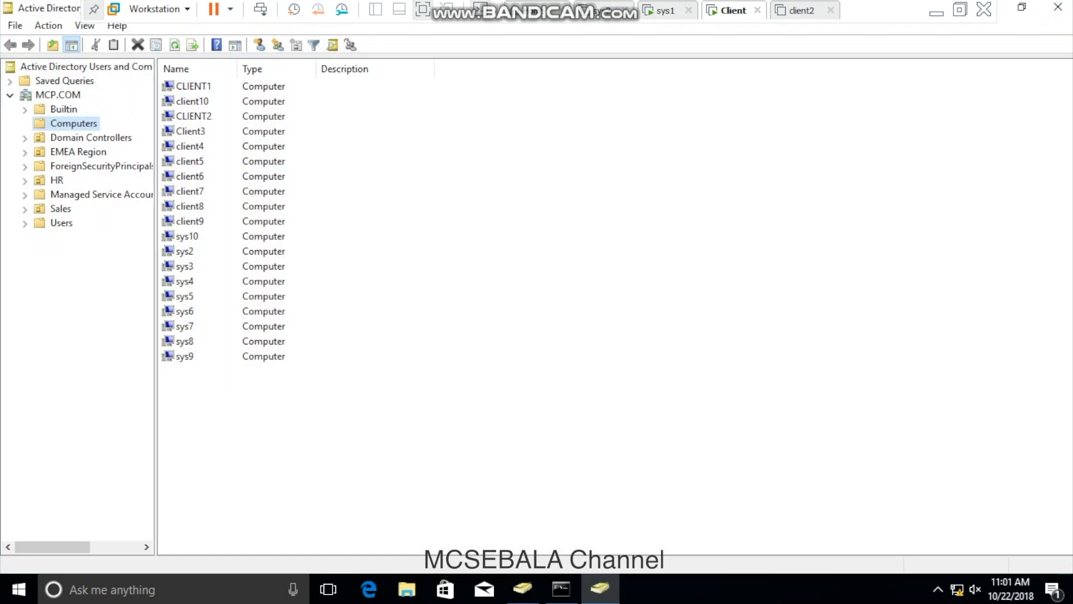
left_click_drag(156, 112, 248, 112)
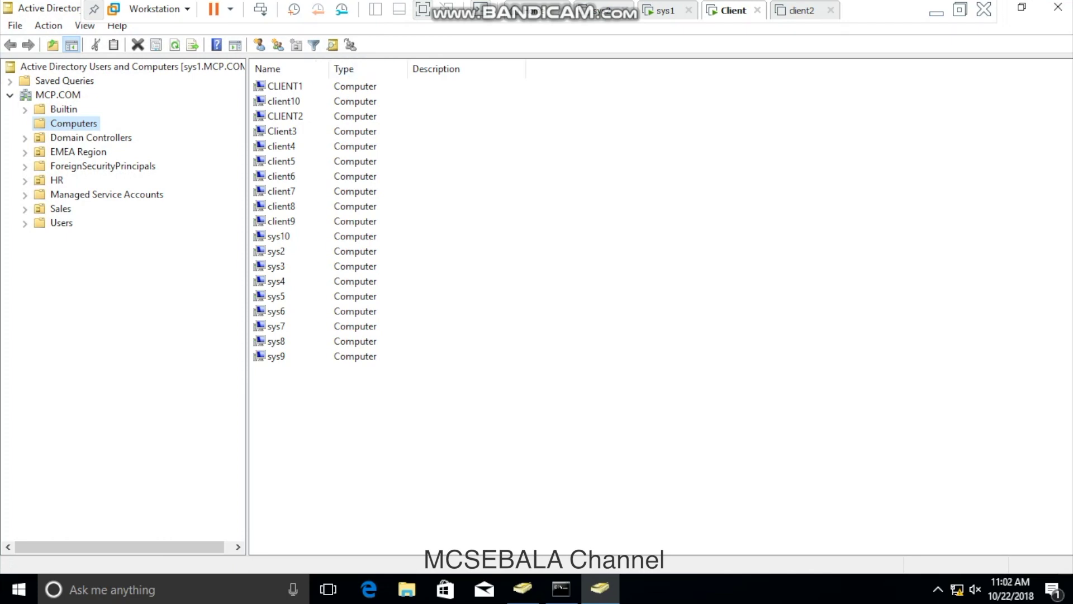
left_click(1058, 7)
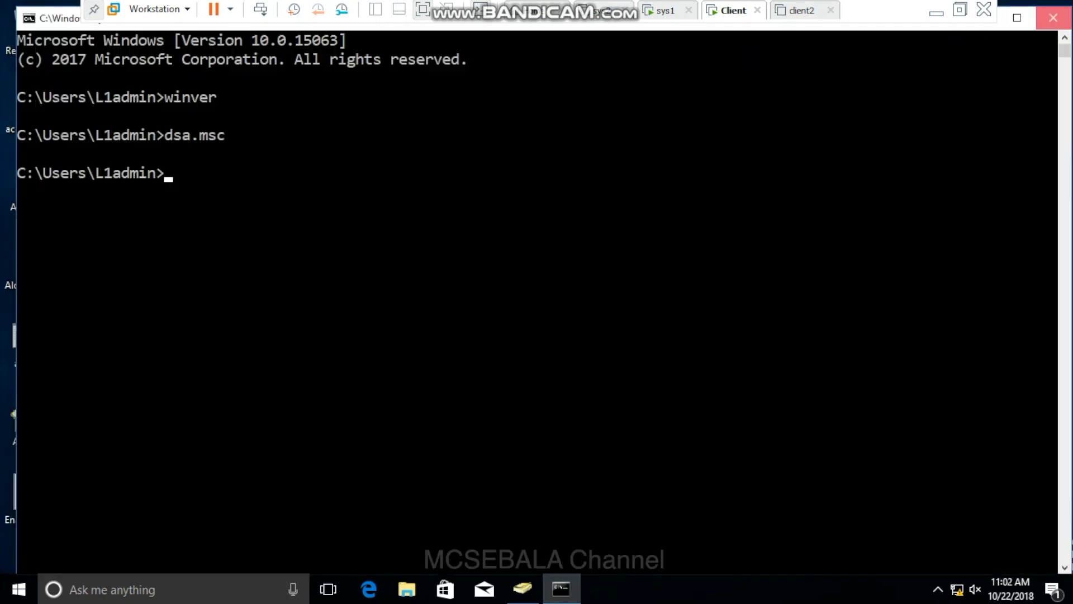
left_click(1054, 16)
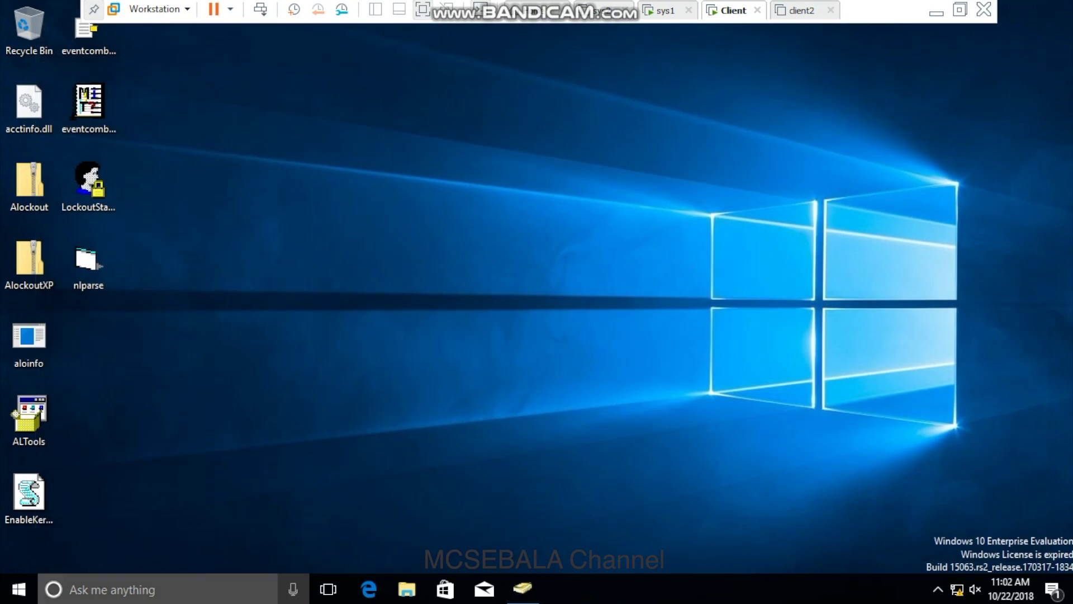